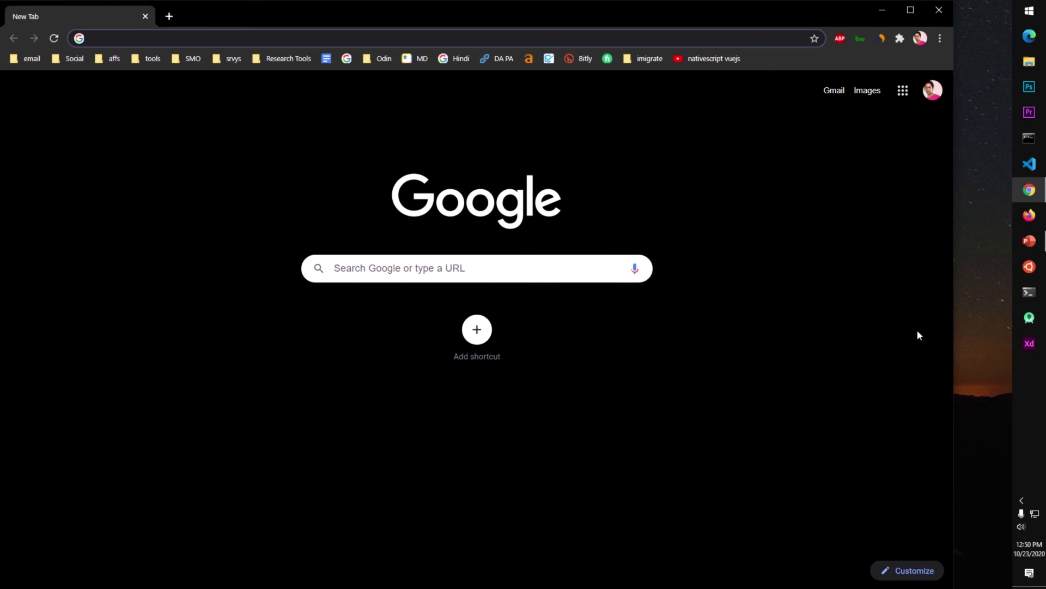
# Search Google for 'realtek audio drivers' from the address bar suggestion
pyautogui.moveTo(827, 13); pyautogui.dragTo(814, 9)
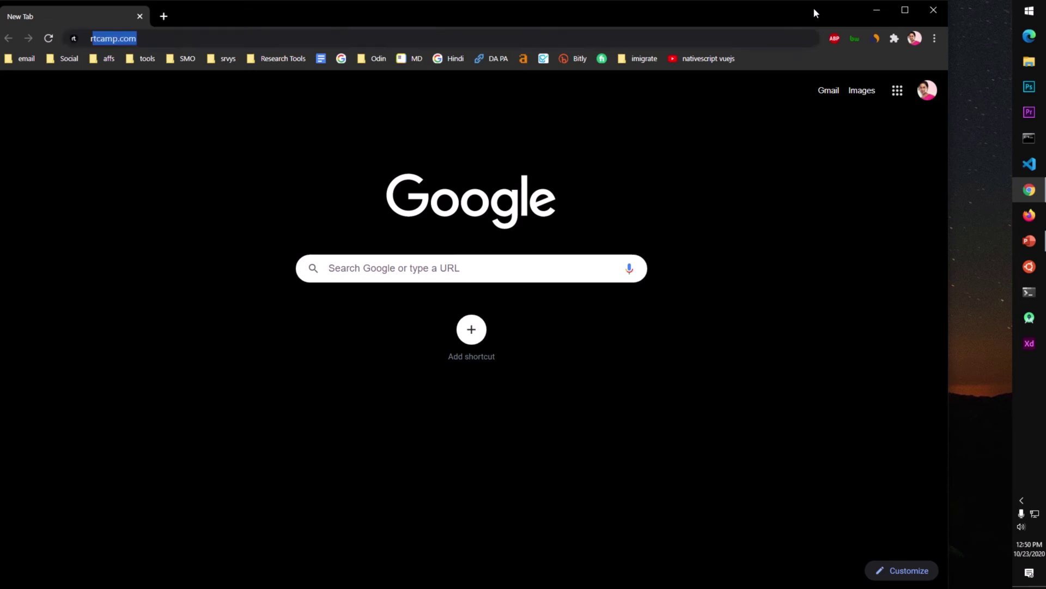
pyautogui.write('realtec')
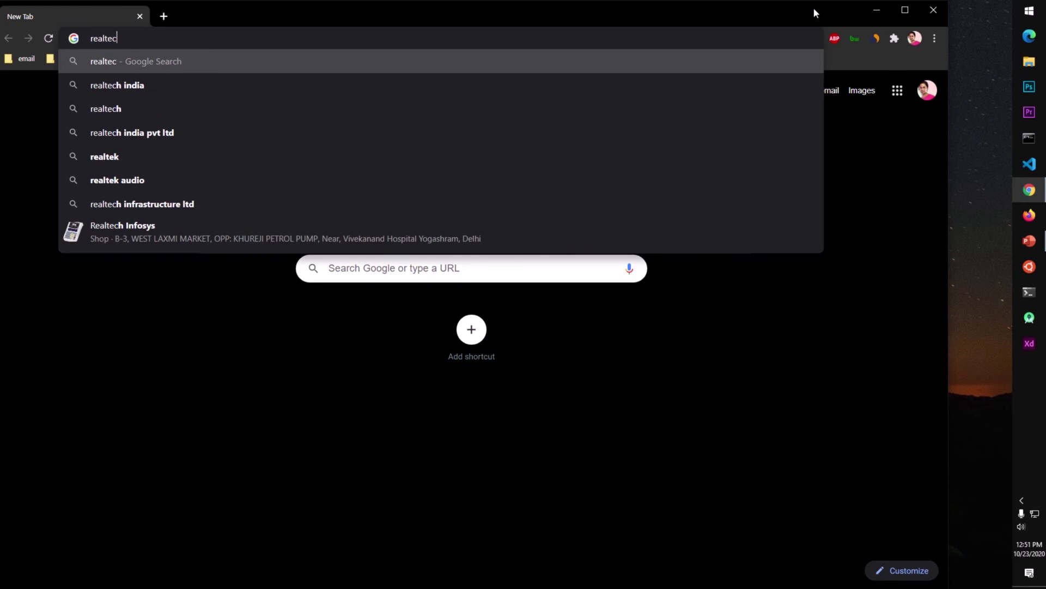
pyautogui.press('BackSpace')
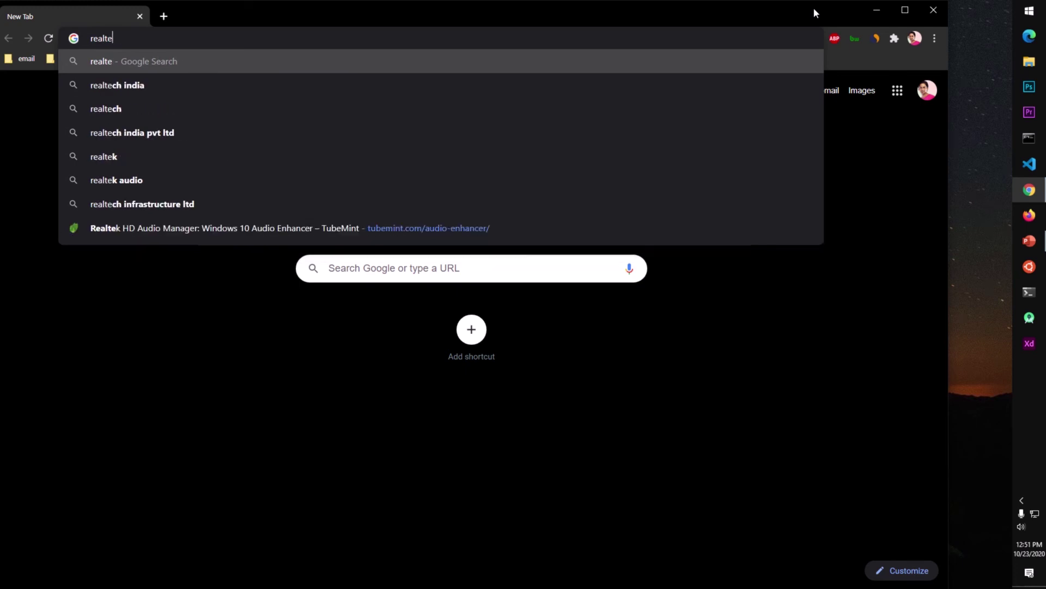
pyautogui.write('k')
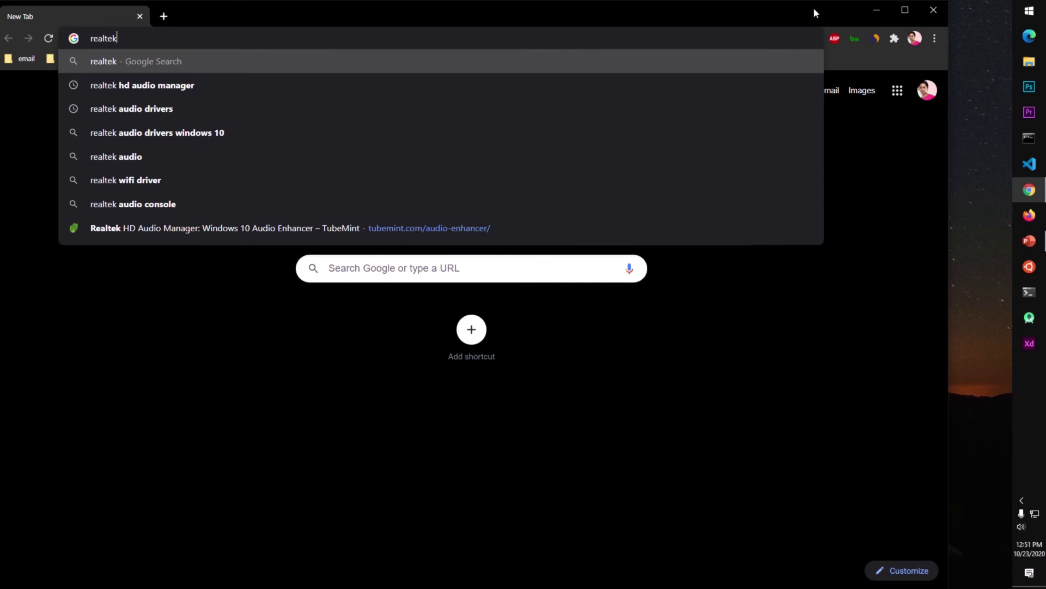
pyautogui.press('Down')
pyautogui.press('Down')
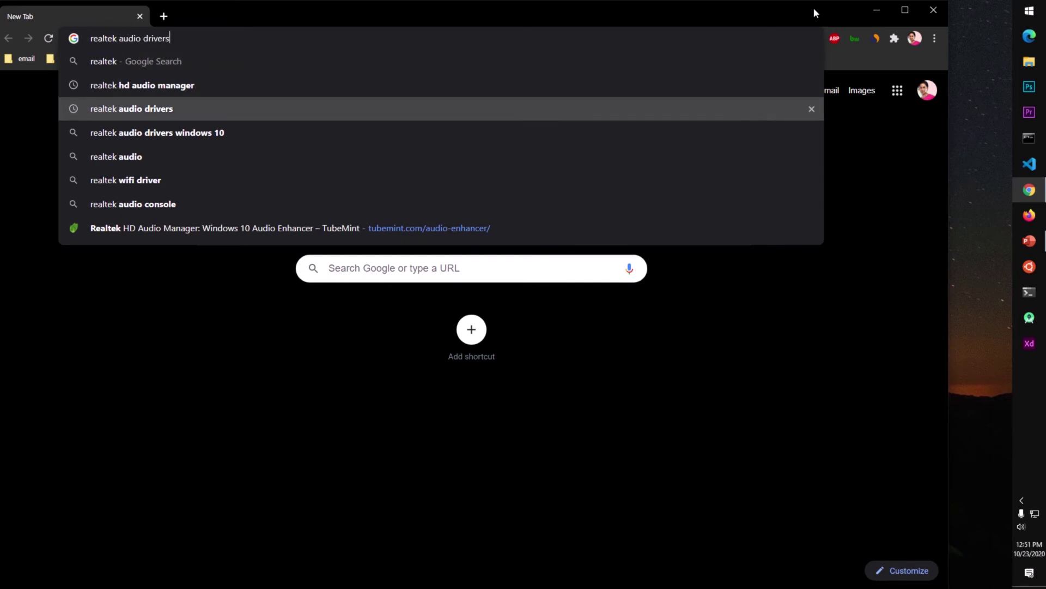
pyautogui.press('Return')
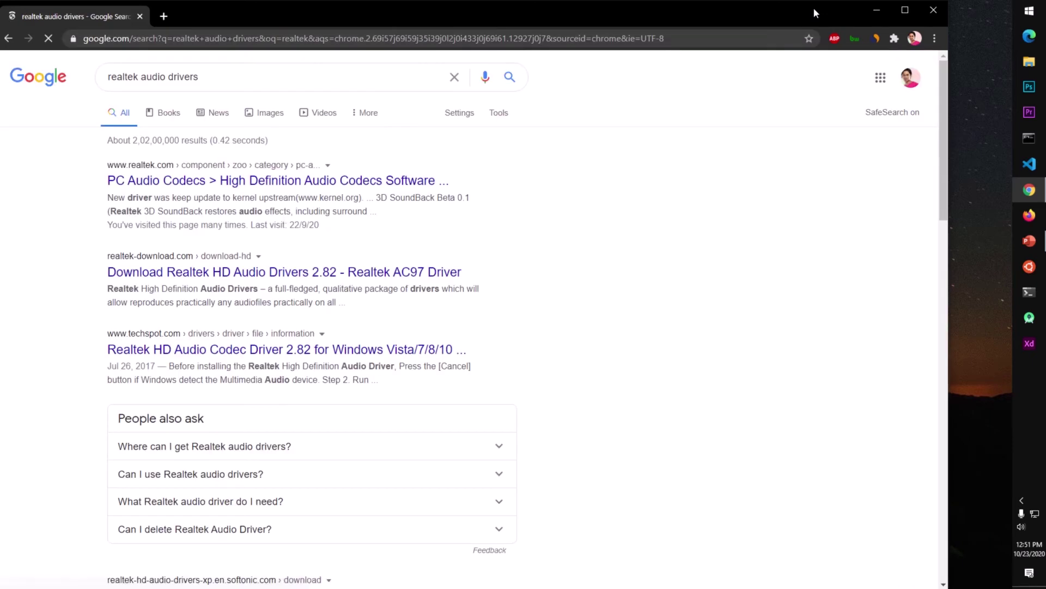
pyautogui.click(239, 187)
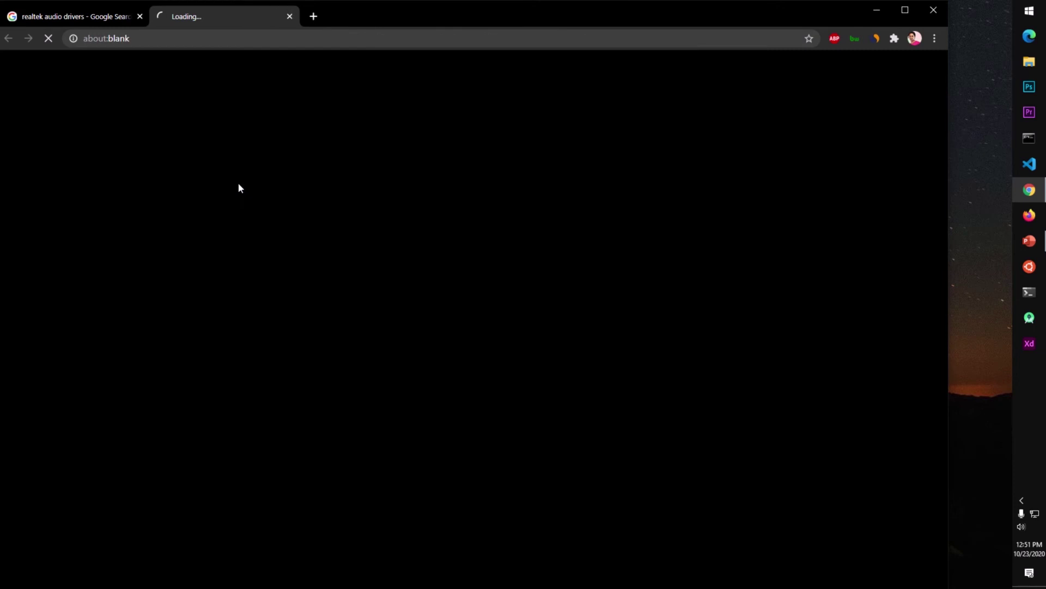
pyautogui.click(113, 16)
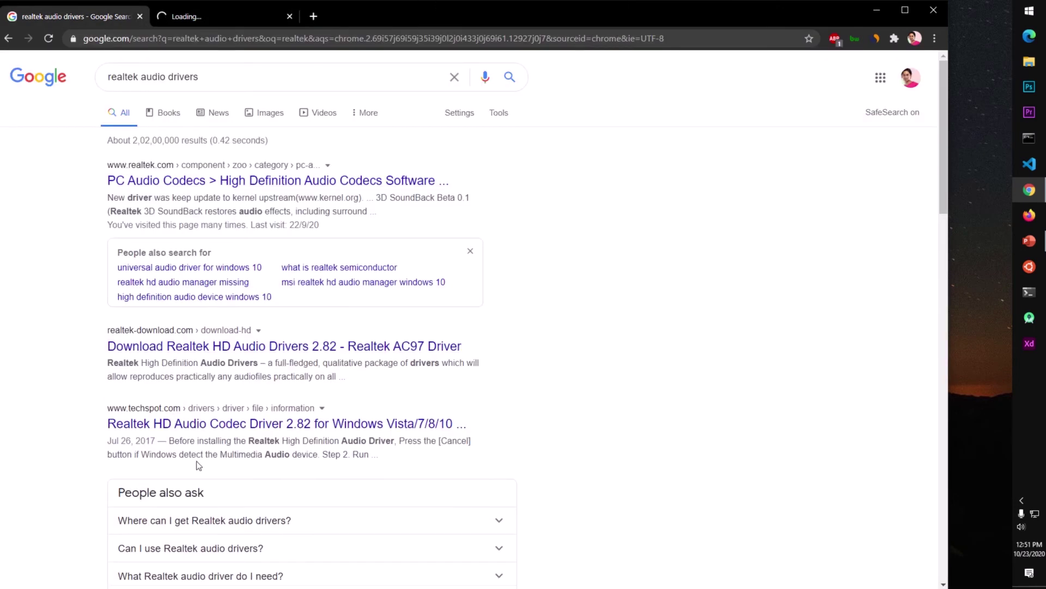
pyautogui.scroll(-5, 286, 524)
pyautogui.scroll(5, 286, 521)
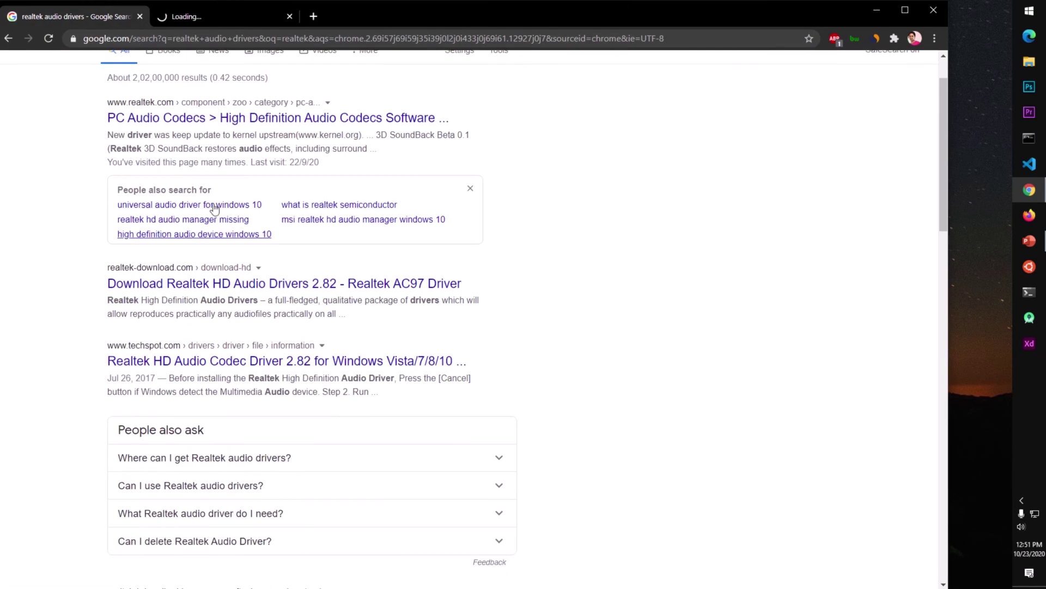
pyautogui.scroll(-1, 328, 226)
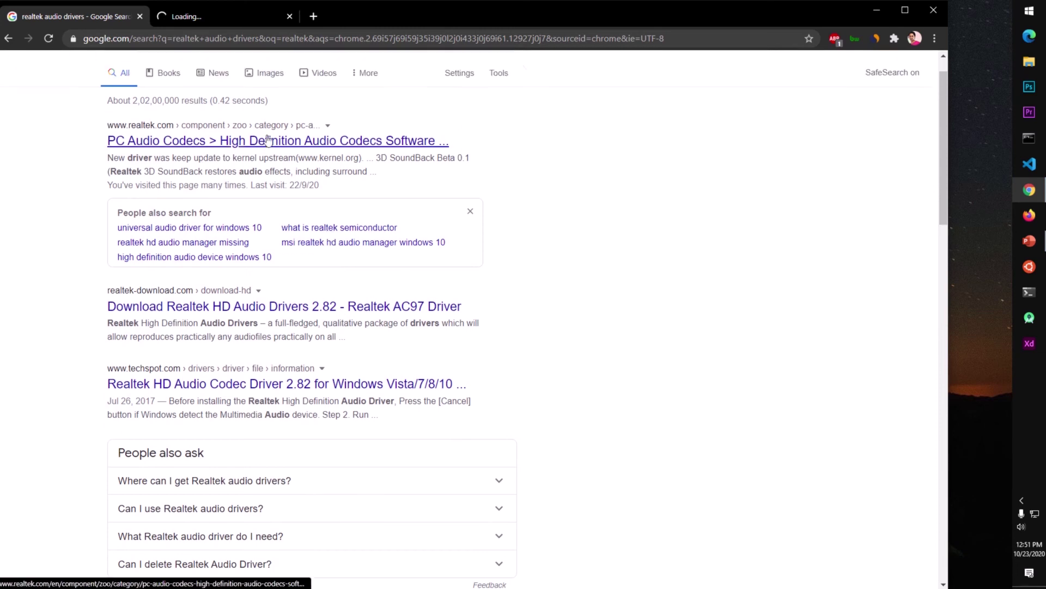
pyautogui.scroll(2, 272, 164)
pyautogui.moveTo(239, 81); pyautogui.dragTo(106, 69)
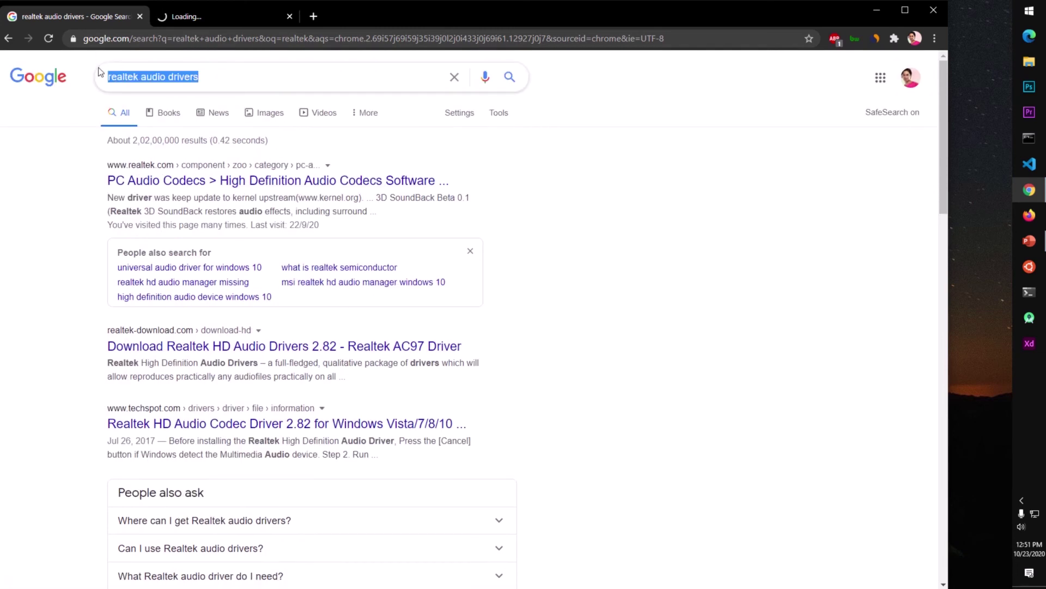
pyautogui.press('BackSpace')
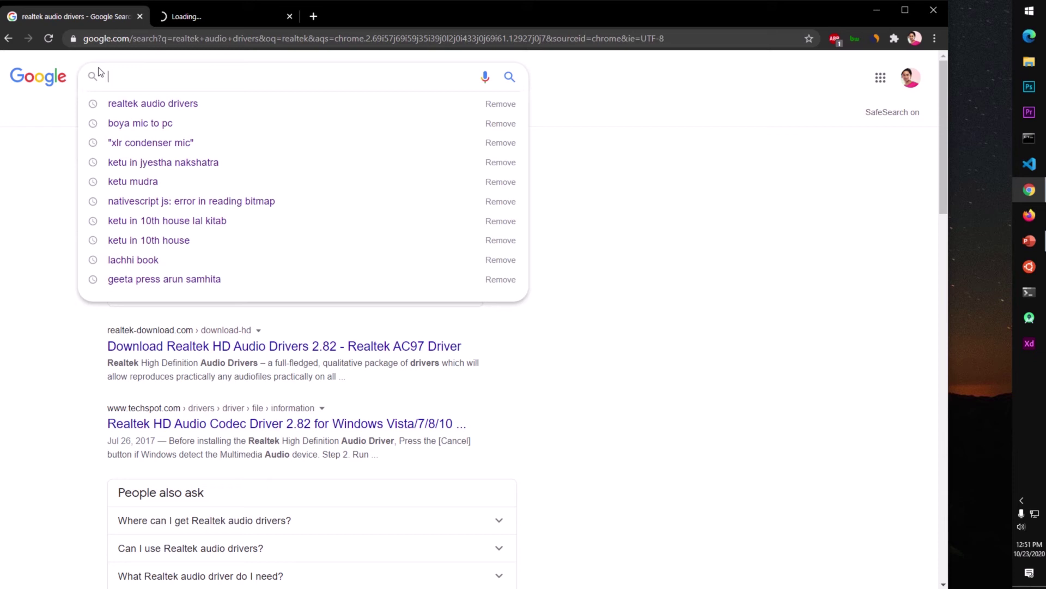
# Search Google for 'gigabyte ga-78lmt-s2' using the search box suggestion
pyautogui.write('gyga')
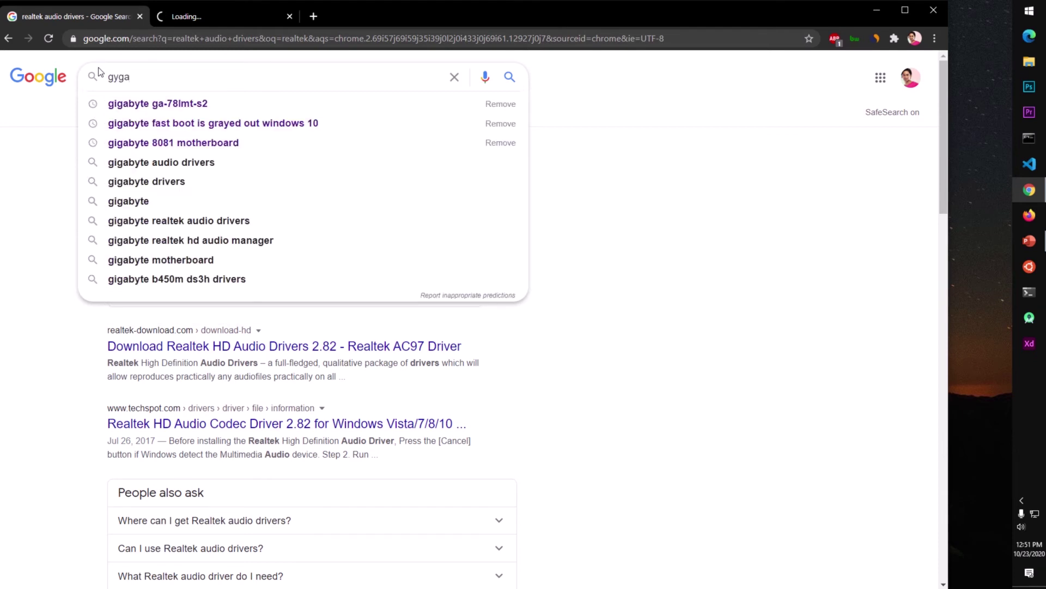
pyautogui.press('Down')
pyautogui.press('Return')
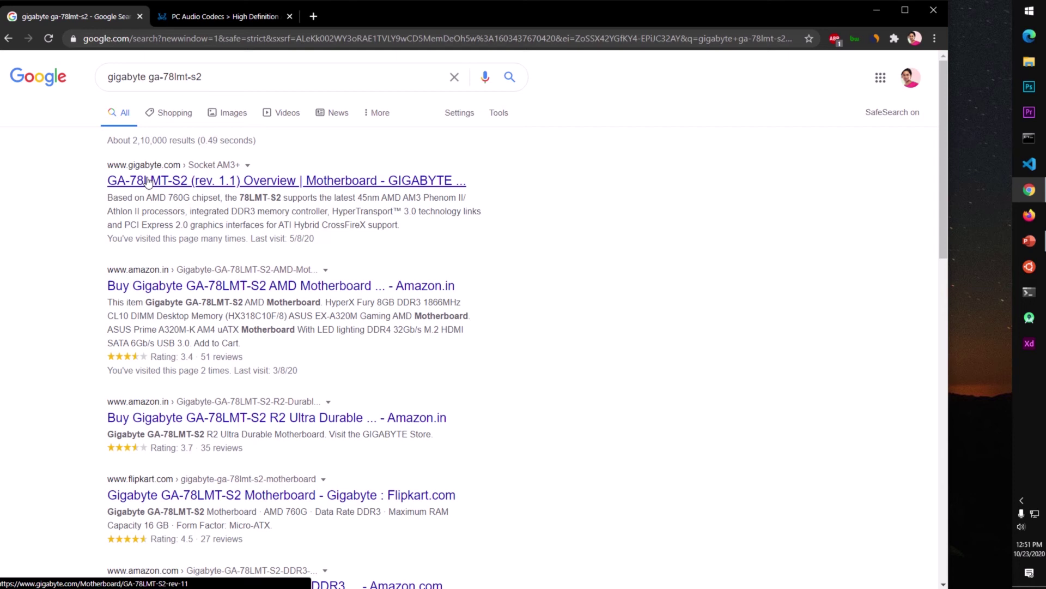
# Run msinfo32 from the Run dialog to open System Information
pyautogui.press('super+r')
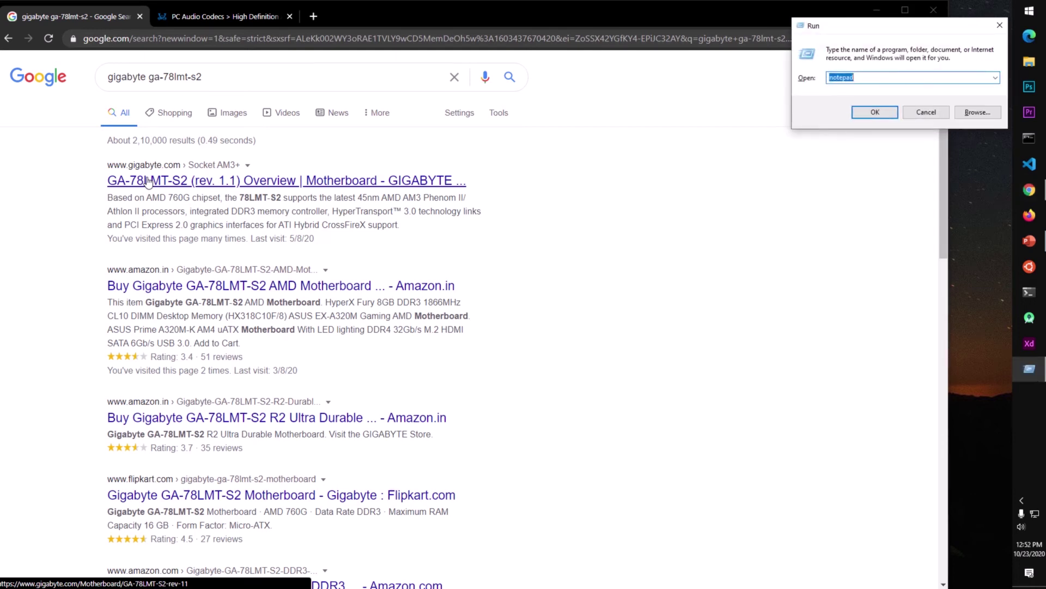
pyautogui.write('ms')
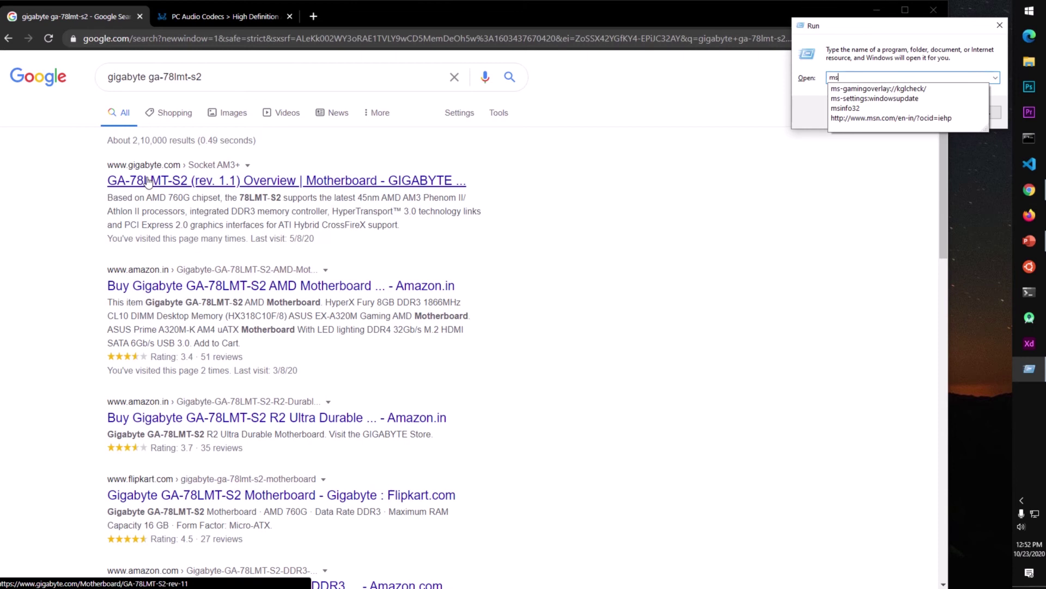
pyautogui.write('info32')
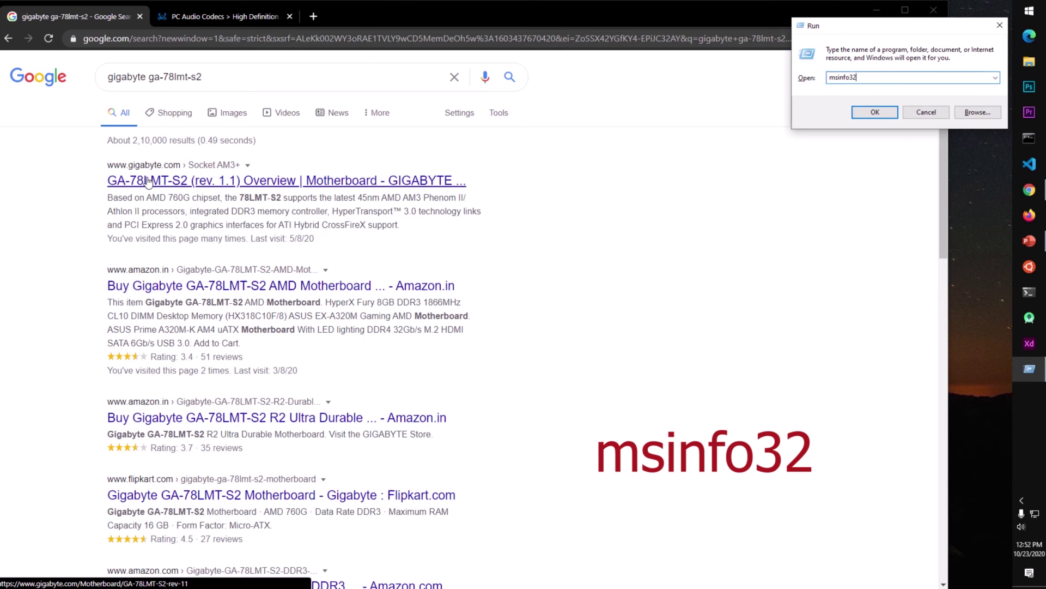
pyautogui.press('Return')
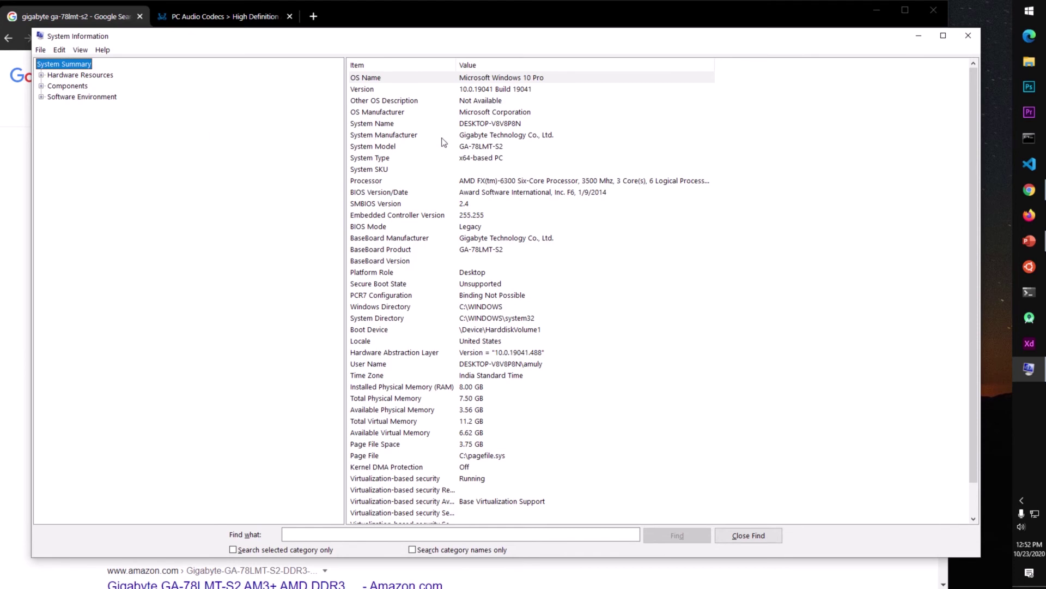
# Confirm the manufacturer is Gigabyte and the model is GA-78LMT-S2, then close System Information
pyautogui.click(494, 139)
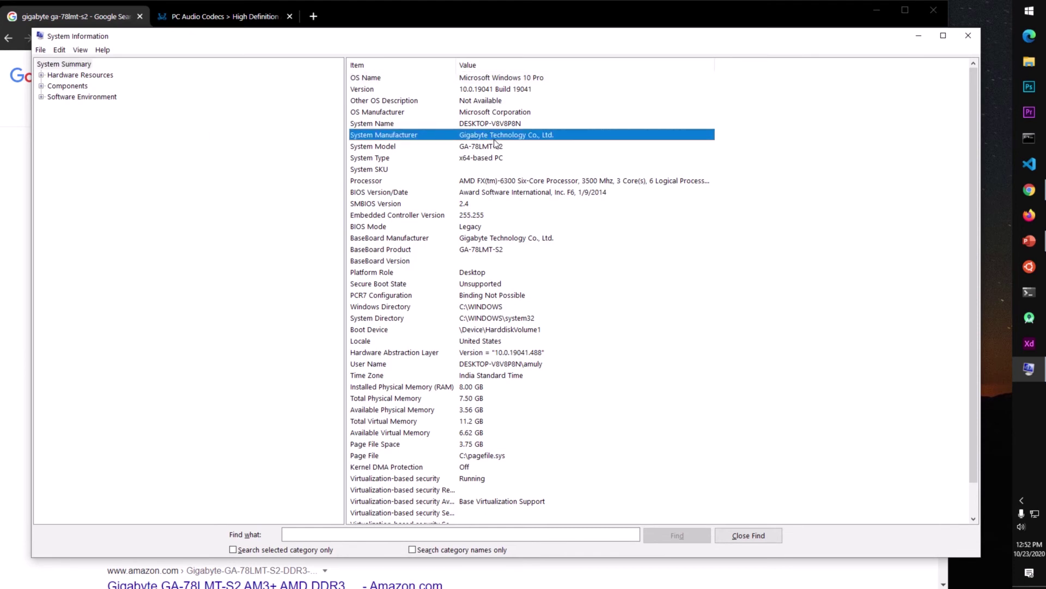
pyautogui.click(380, 150)
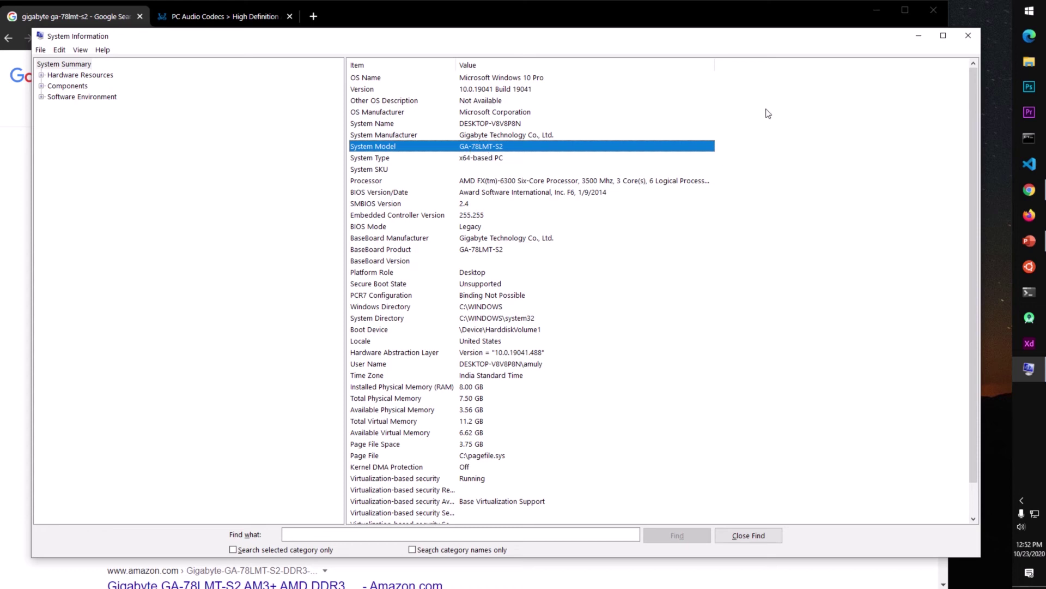
pyautogui.click(973, 35)
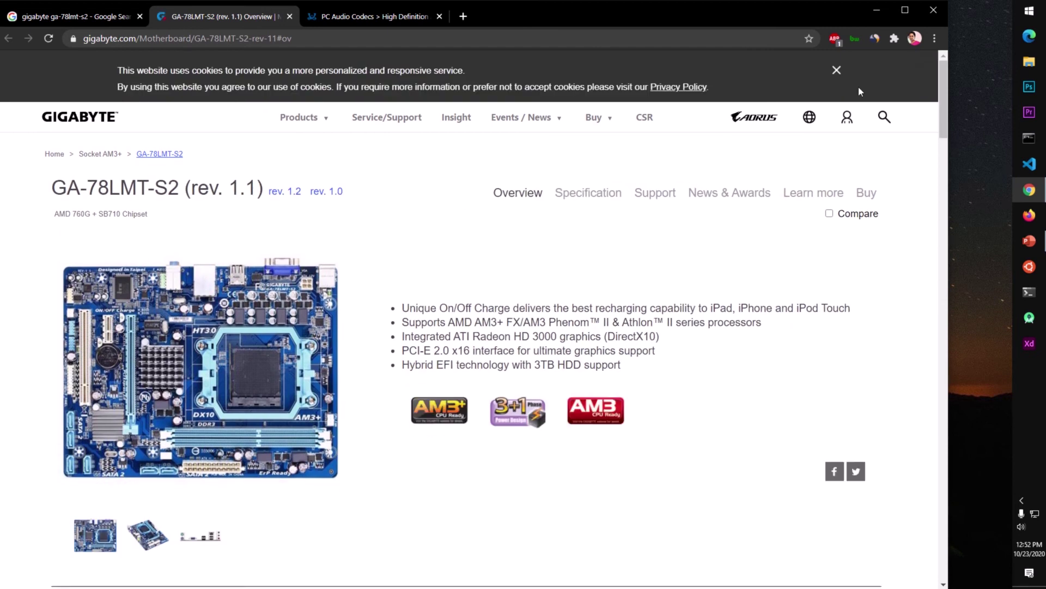
# Dismiss the Gigabyte cookie notice and go to the GA-78LMT-S2 Support section
pyautogui.click(836, 71)
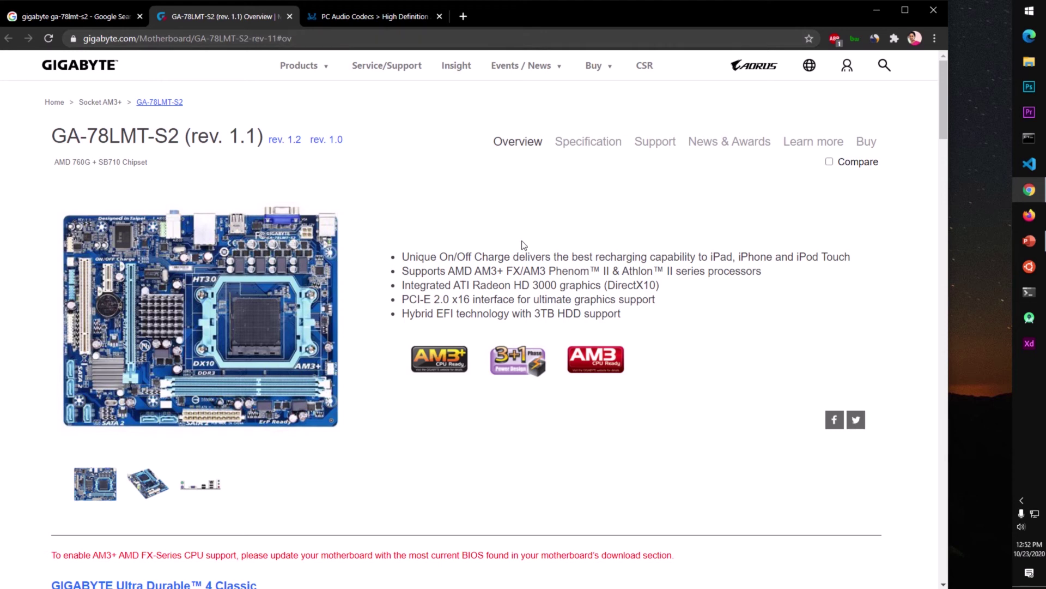
pyautogui.click(657, 142)
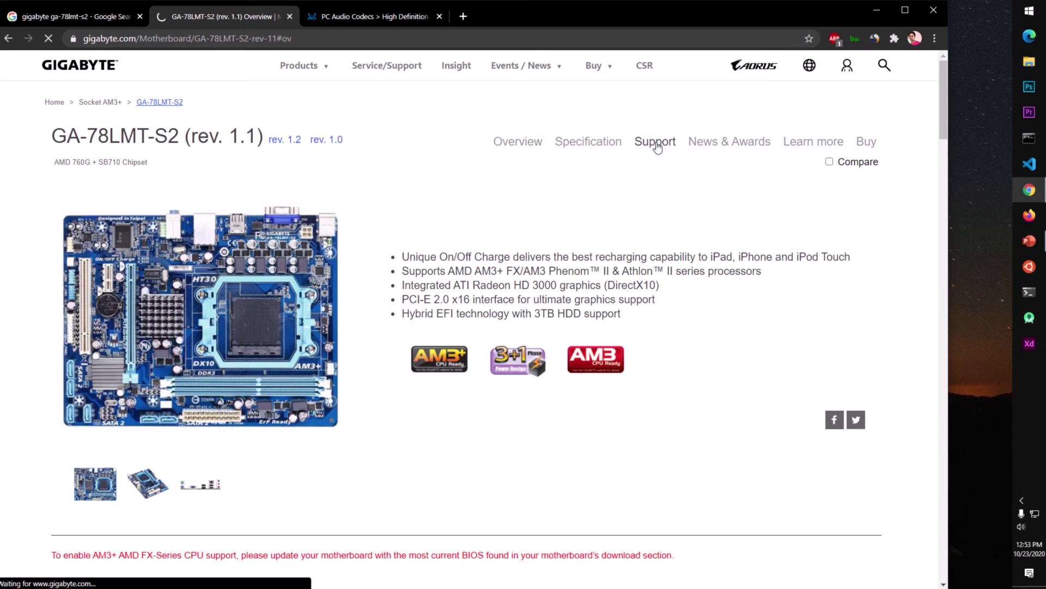
# Review Realtek's R2.82 Windows driver table, checking the 64bits driver's date and size
pyautogui.click(395, 18)
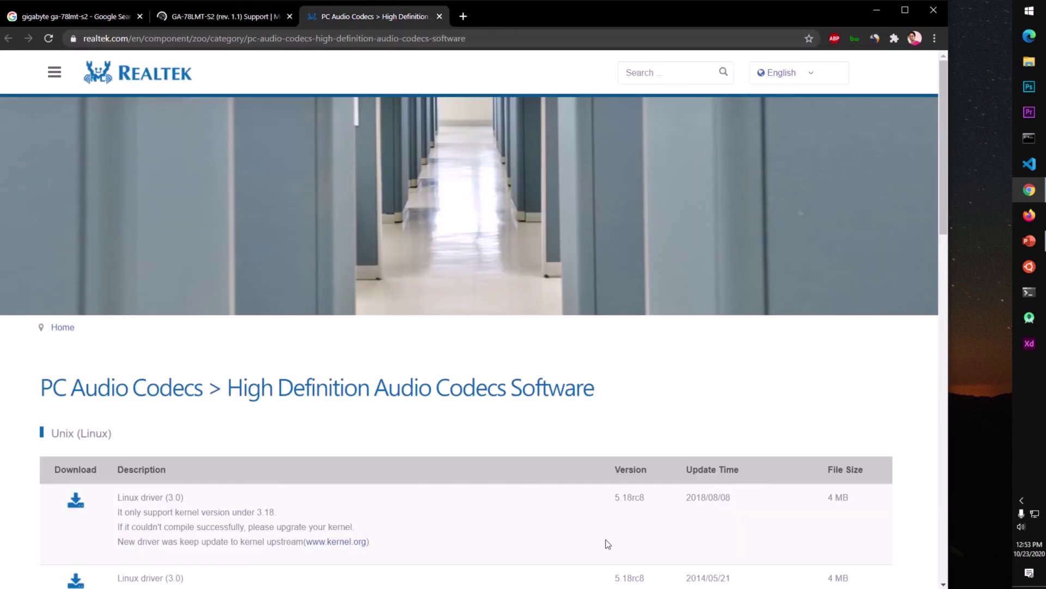
pyautogui.scroll(-1, 607, 543)
pyautogui.scroll(-5, 605, 540)
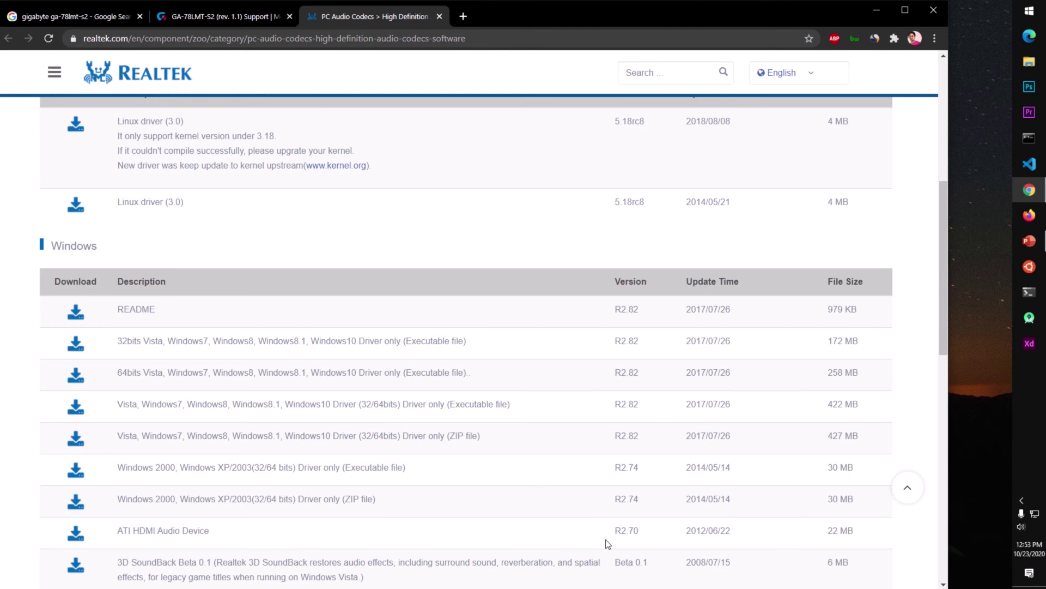
pyautogui.scroll(-3, 552, 510)
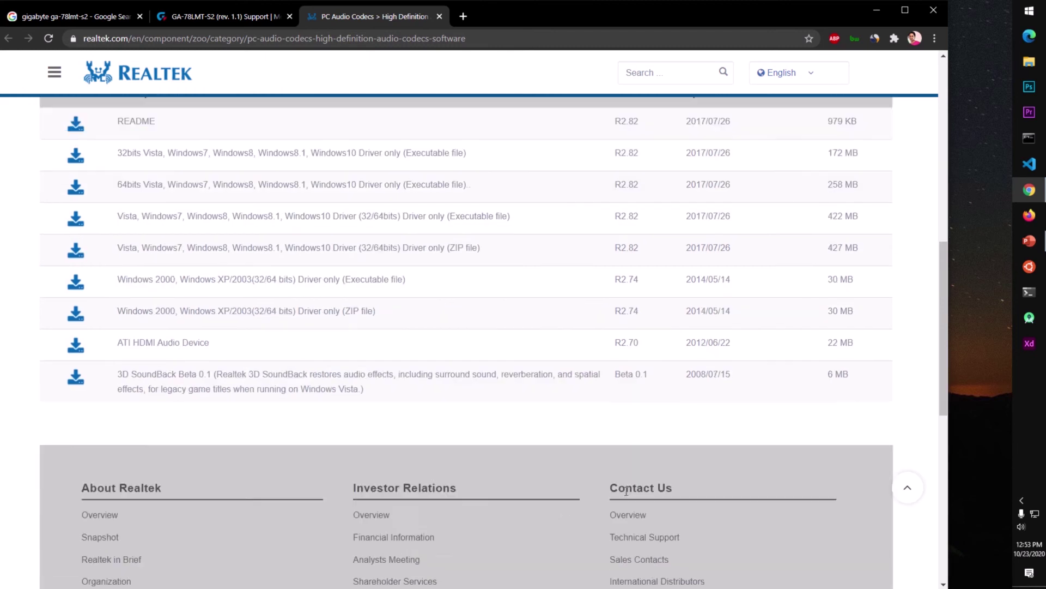
pyautogui.scroll(2, 531, 443)
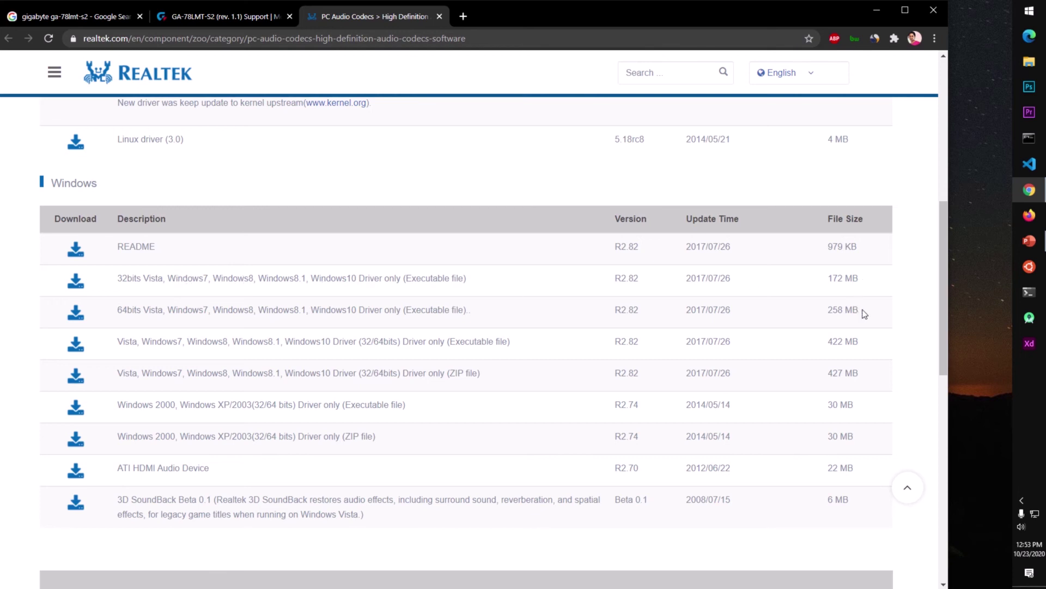
pyautogui.moveTo(859, 311); pyautogui.dragTo(629, 320)
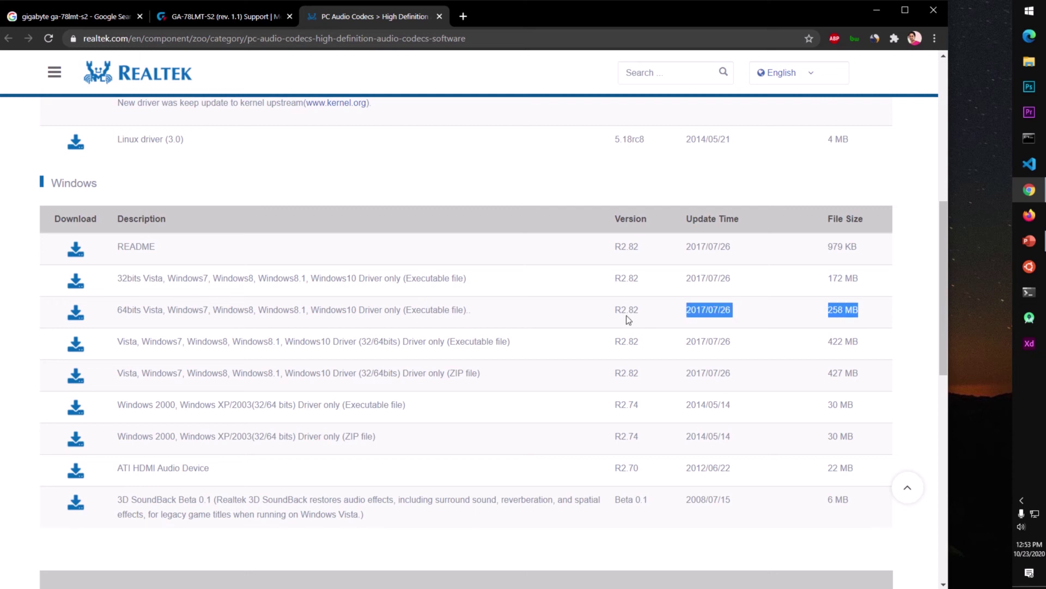
pyautogui.click(665, 320)
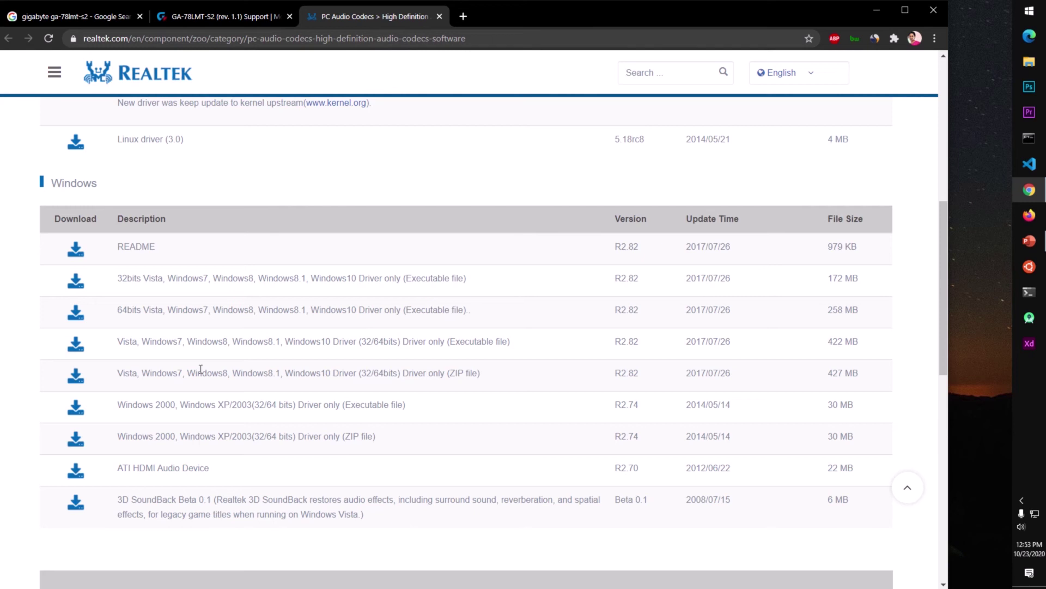
pyautogui.scroll(3, 245, 174)
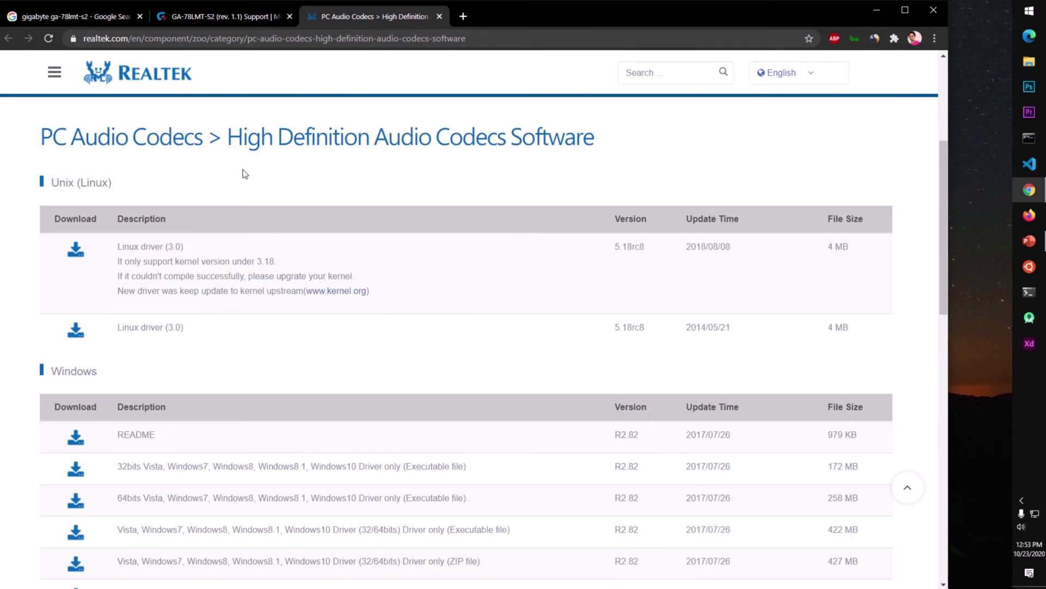
# On the Gigabyte tab, check the Driver OS list, then switch to the GA-78LMT-S2 rev. 1.2 page
pyautogui.click(207, 17)
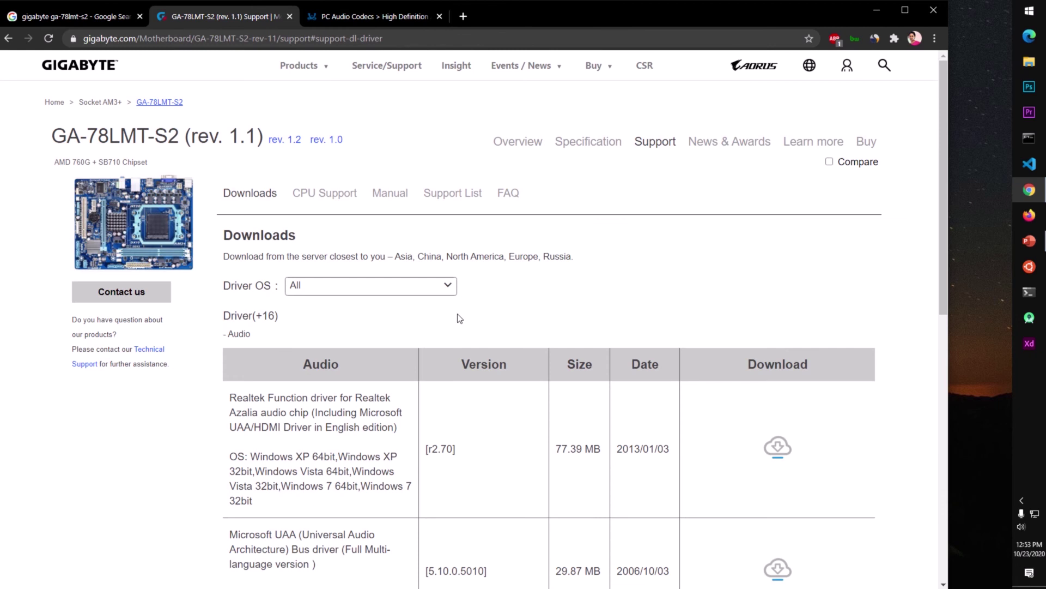
pyautogui.click(344, 287)
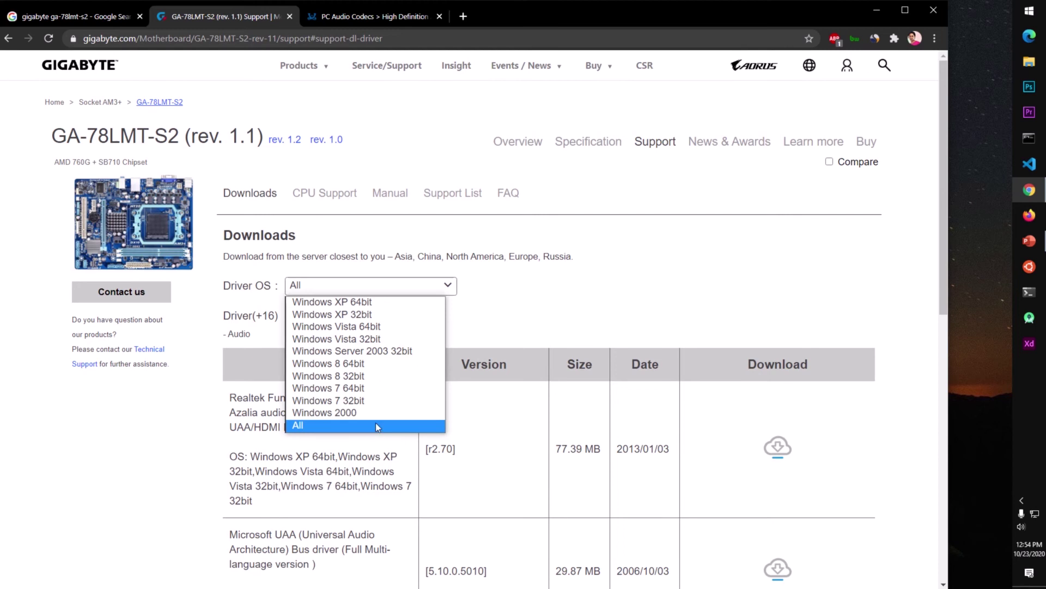
pyautogui.click(289, 141)
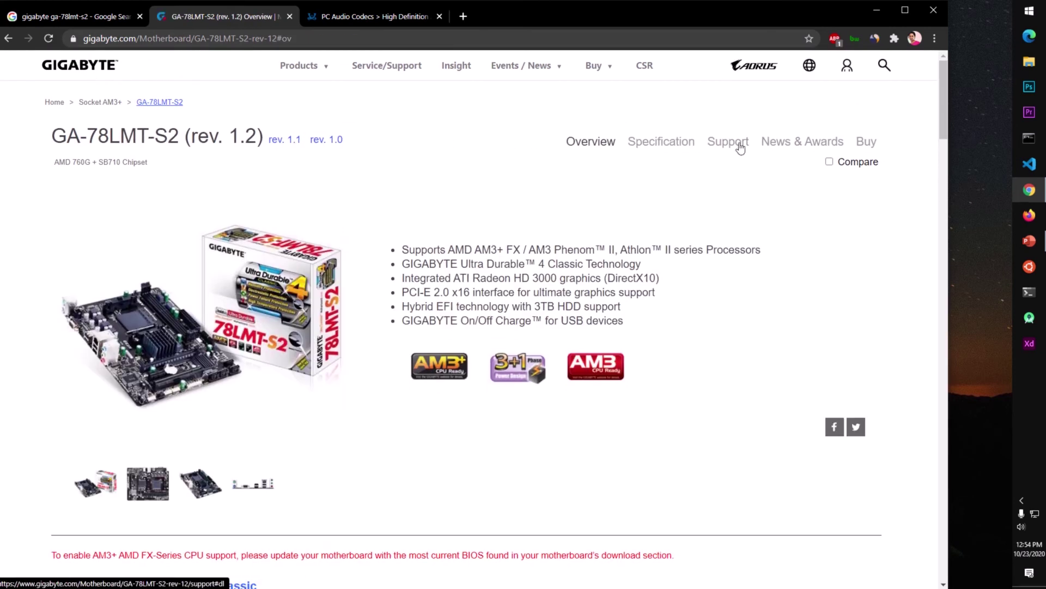
# Open rev. 1.2 support downloads and filter drivers to Windows 10 64bit for the Realtek HD Audio Driver
pyautogui.click(726, 144)
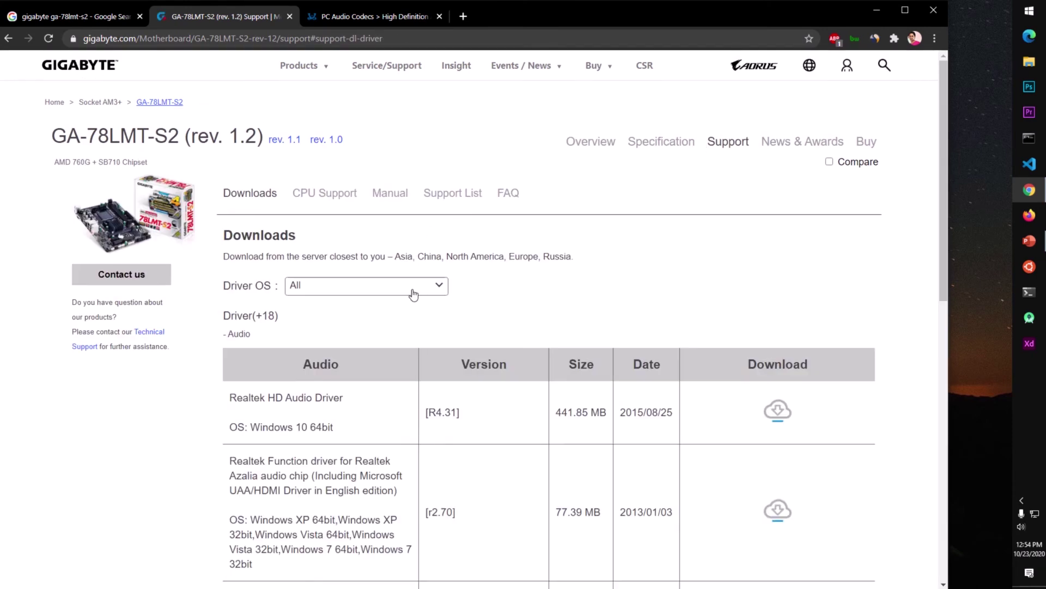
pyautogui.click(413, 293)
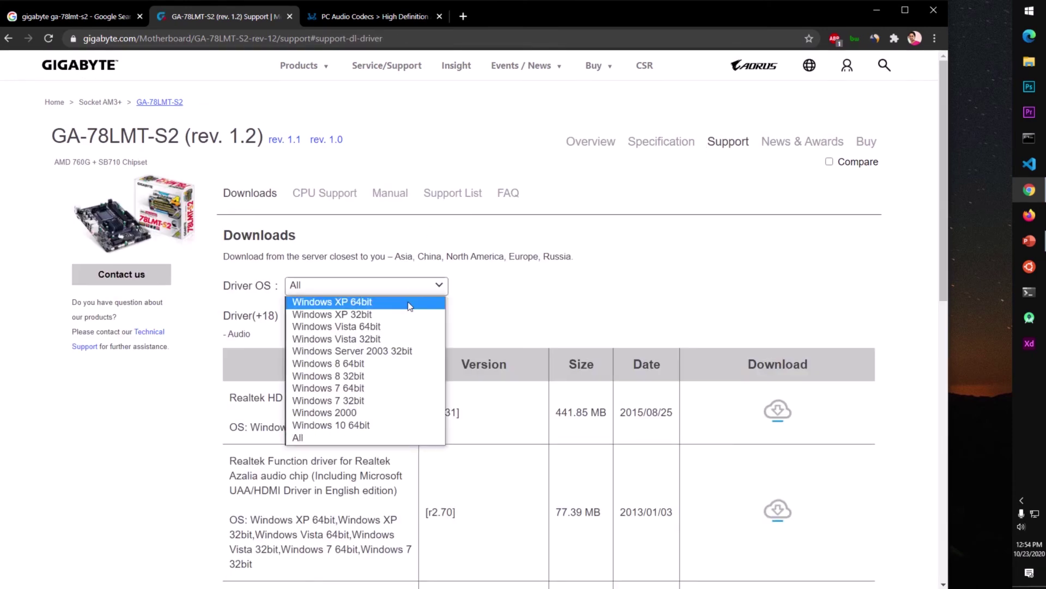
pyautogui.click(384, 425)
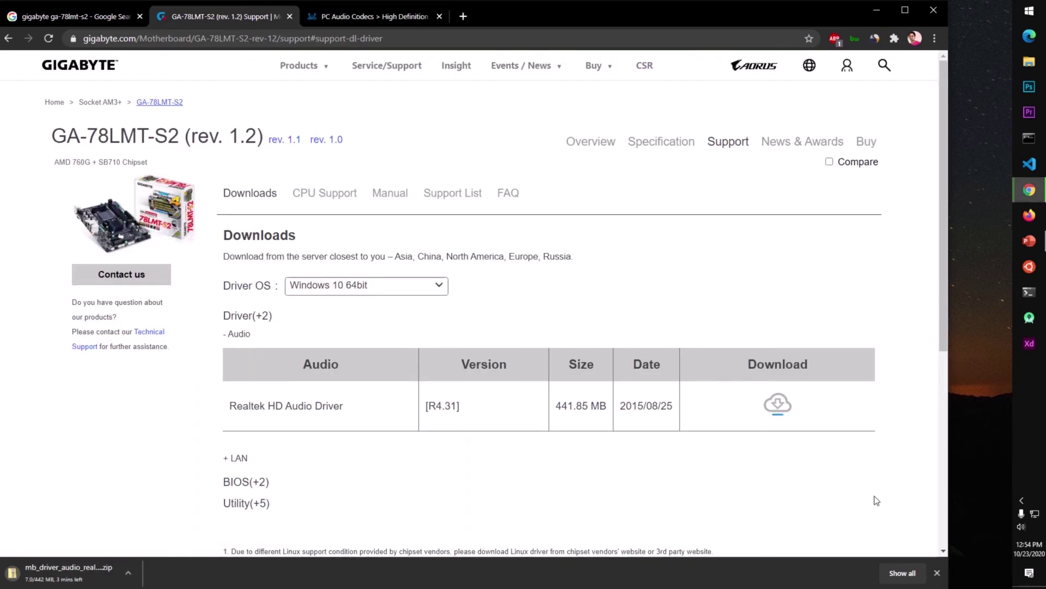
# On Realtek's page, check the 422 MB Vista–Windows 10 executable driver and start its download
pyautogui.click(374, 16)
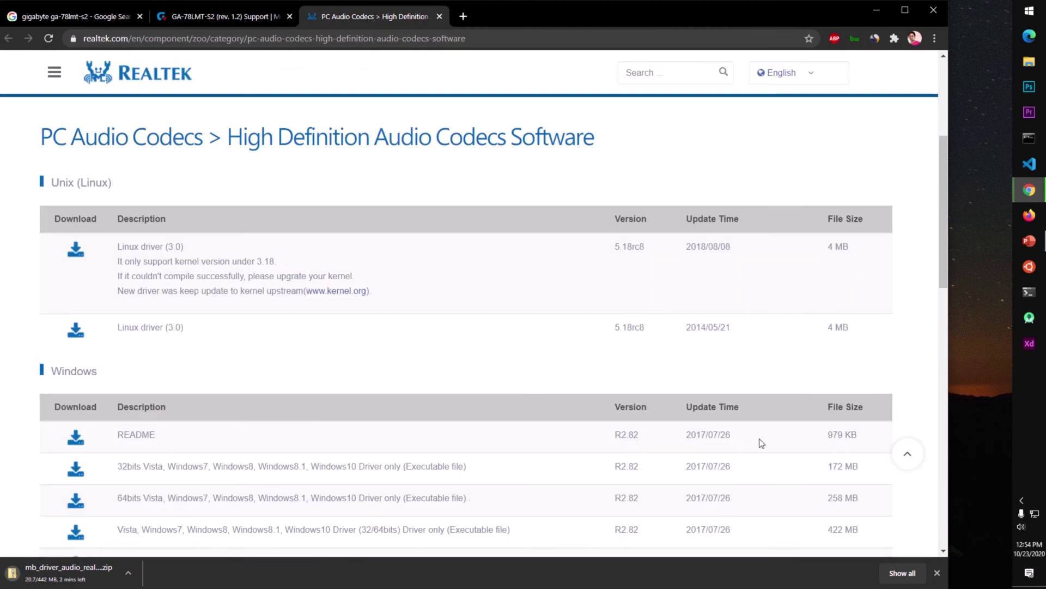
pyautogui.scroll(-2, 761, 440)
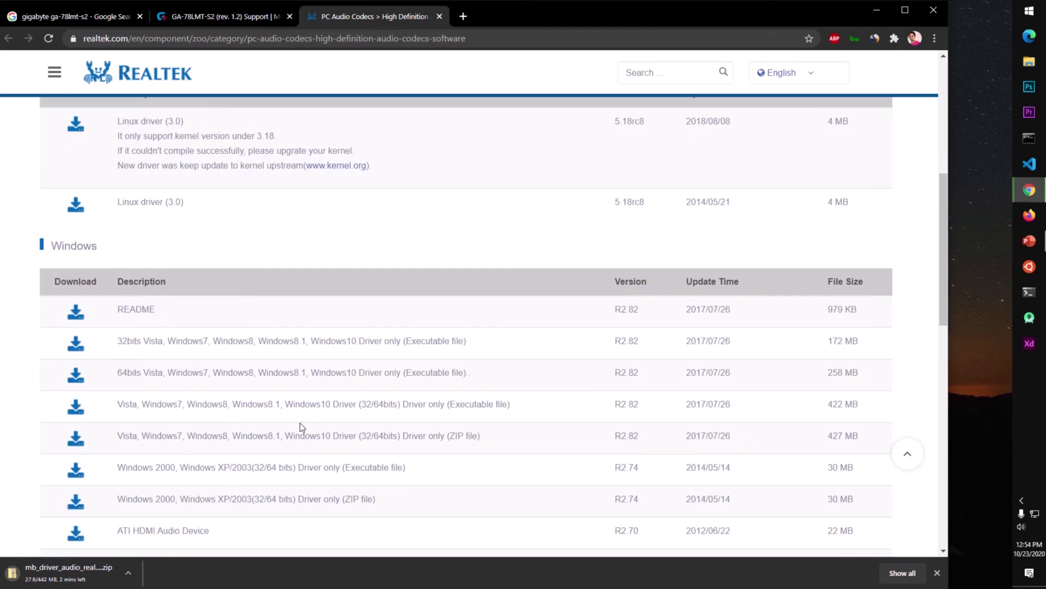
pyautogui.moveTo(113, 403); pyautogui.dragTo(515, 397)
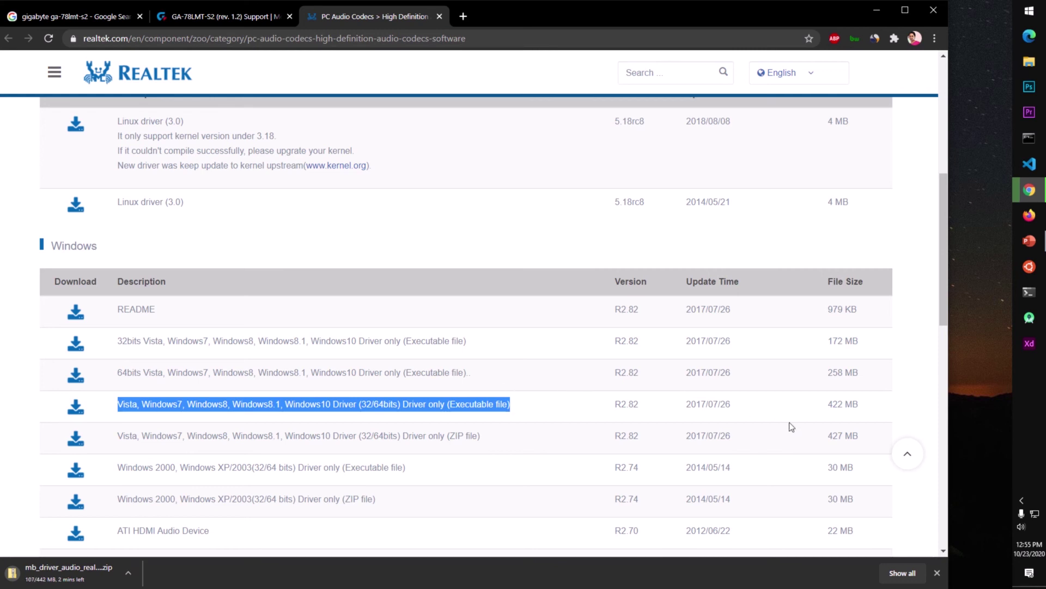
pyautogui.moveTo(823, 406); pyautogui.dragTo(895, 407)
pyautogui.click(848, 408)
pyautogui.moveTo(826, 407); pyautogui.dragTo(856, 404)
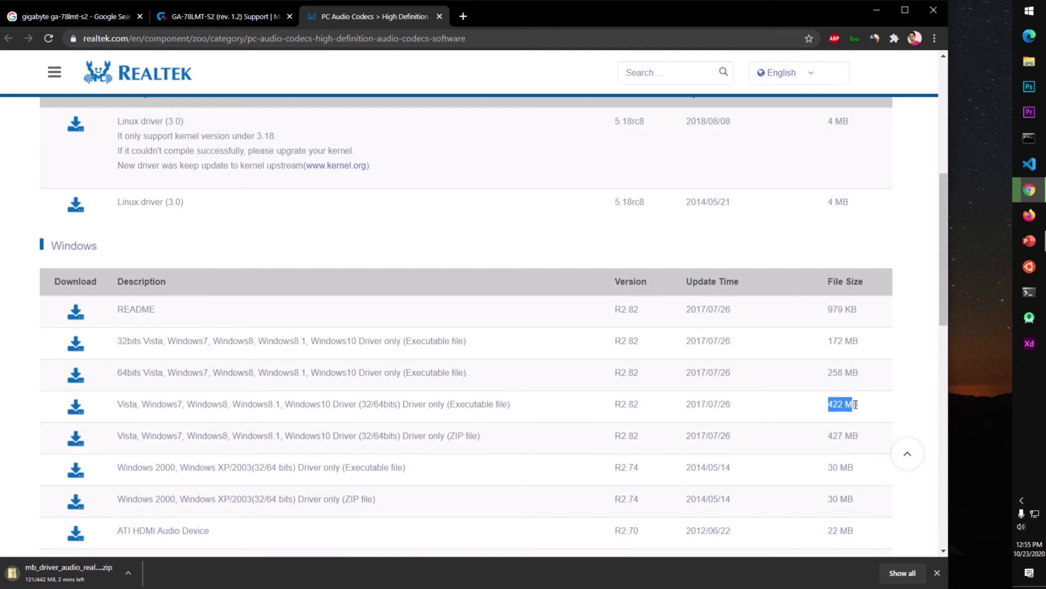
pyautogui.click(874, 411)
pyautogui.click(78, 407)
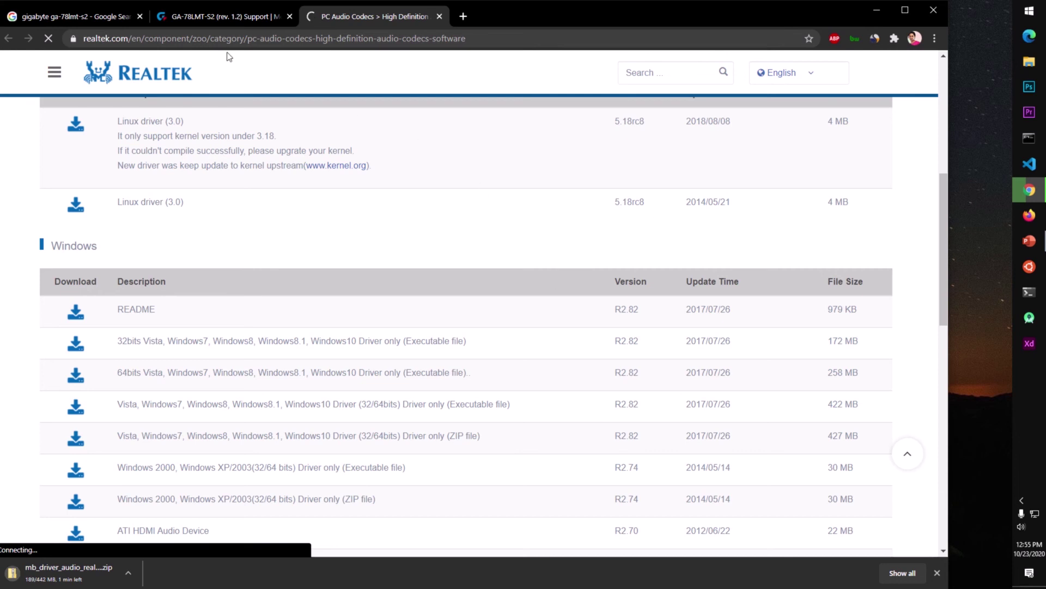
# Check progress on both tabs, ending on the Gigabyte support page
pyautogui.click(197, 20)
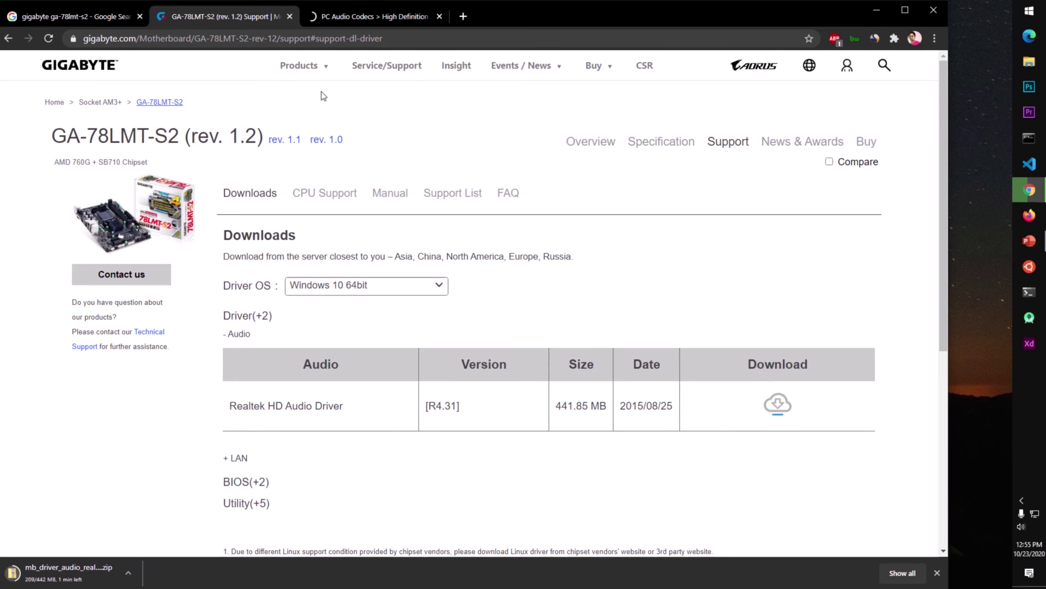
pyautogui.click(319, 15)
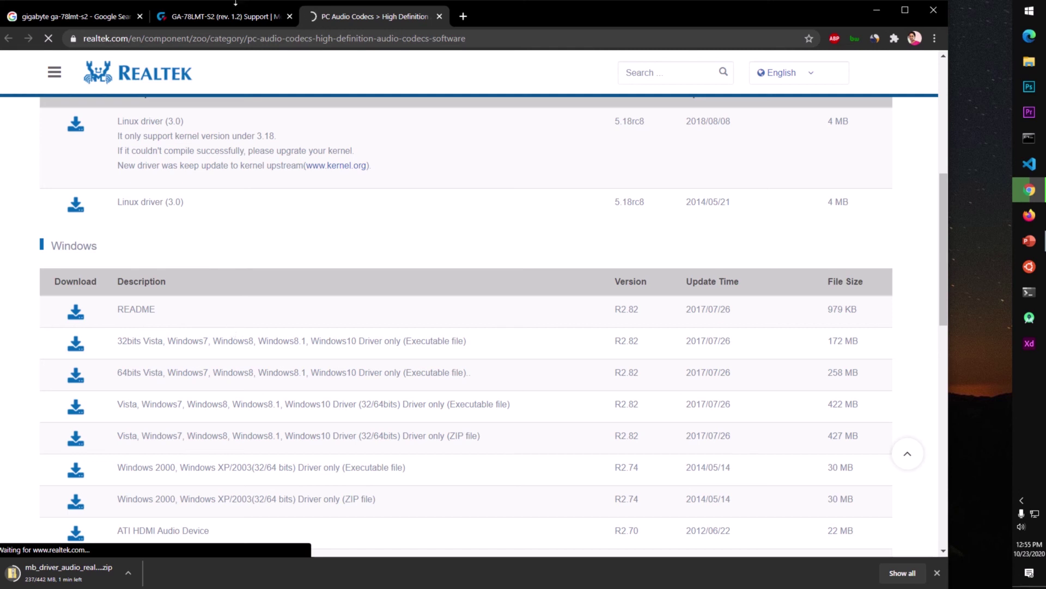
pyautogui.click(228, 18)
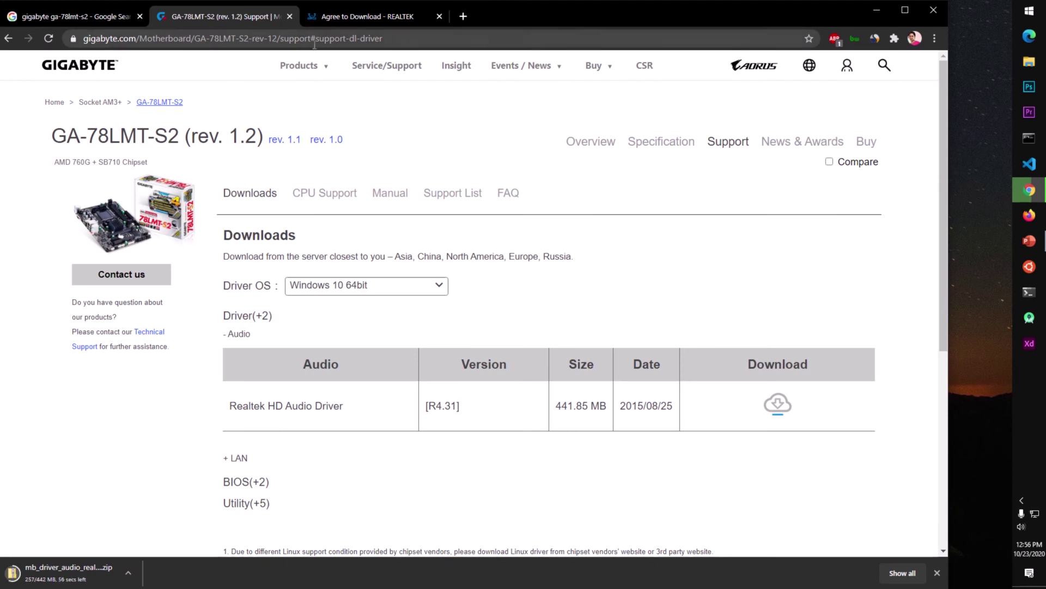
# Accept Realtek's download terms, submit an e-mail address and request the driver file download
pyautogui.click(330, 19)
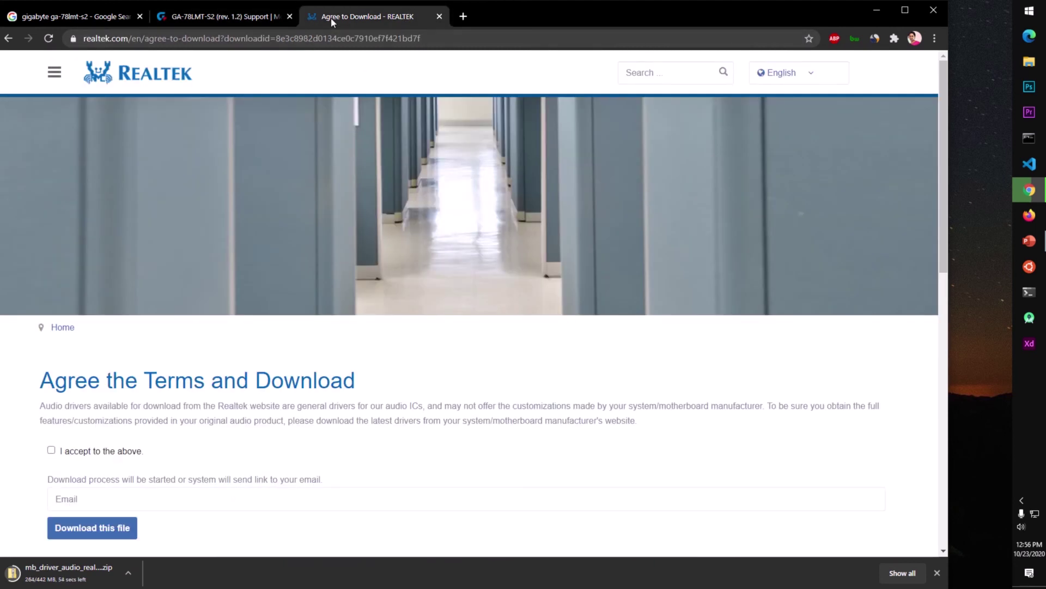
pyautogui.click(52, 451)
pyautogui.click(80, 497)
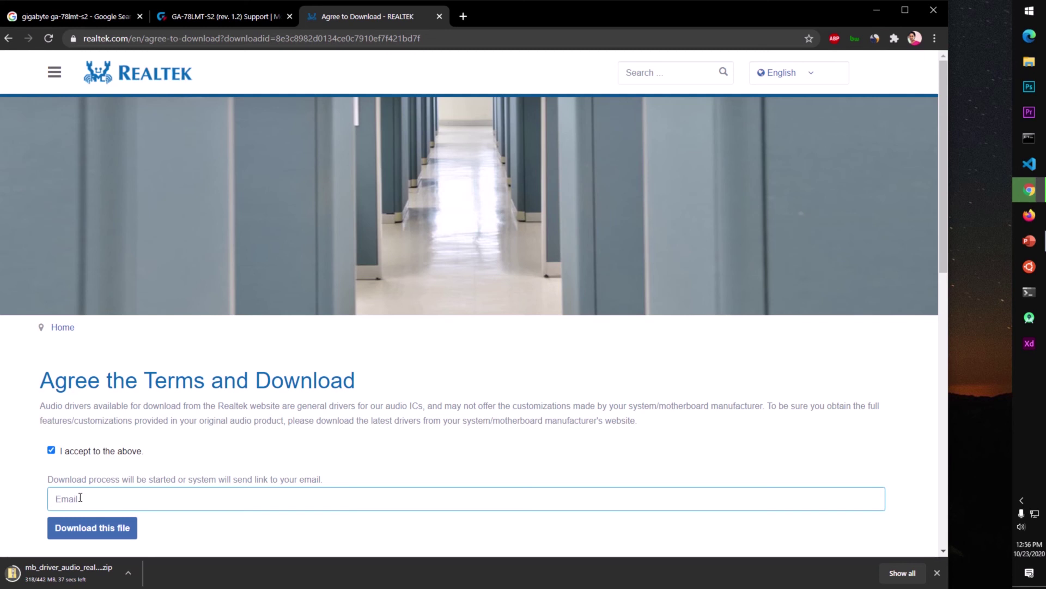
pyautogui.write('asdfa@asdfjk.com')
pyautogui.press('Return')
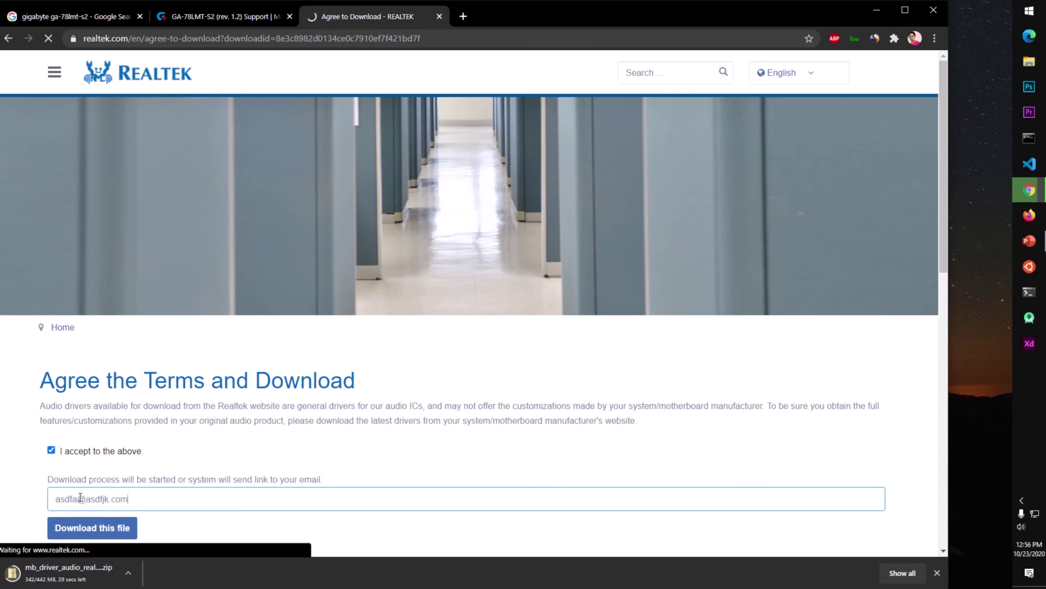
pyautogui.click(94, 538)
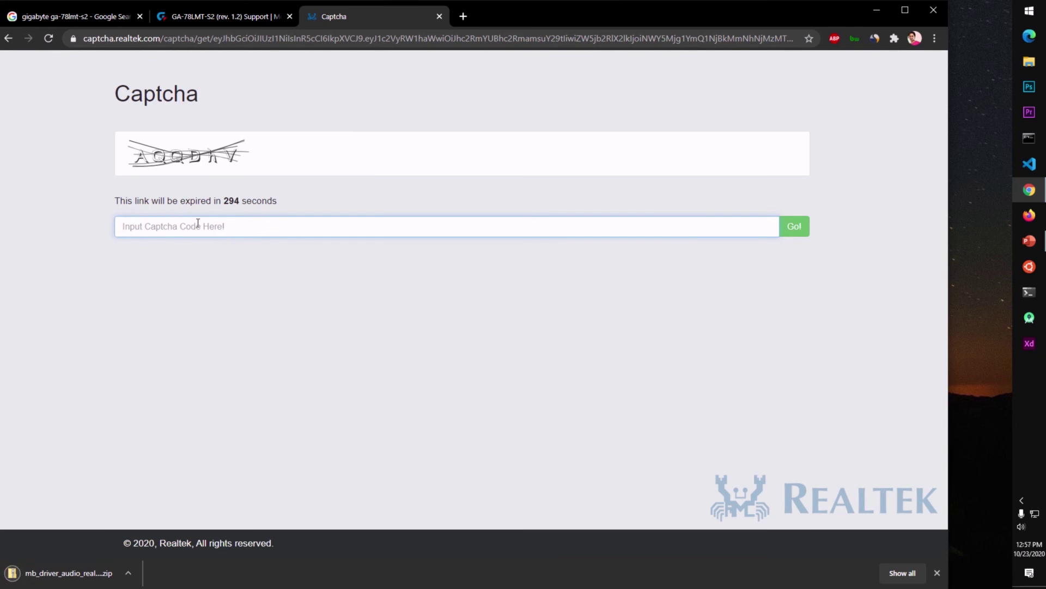
# Submit the captcha code to start the Realtek executable download and open the driver zip's options
pyautogui.write('AQQ')
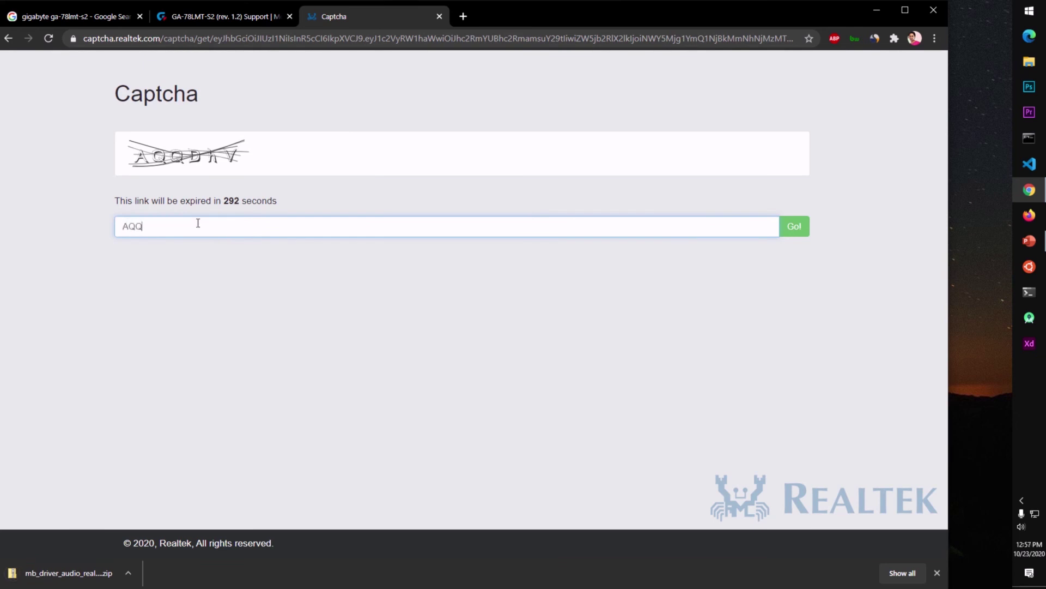
pyautogui.write('DhV')
pyautogui.click(789, 227)
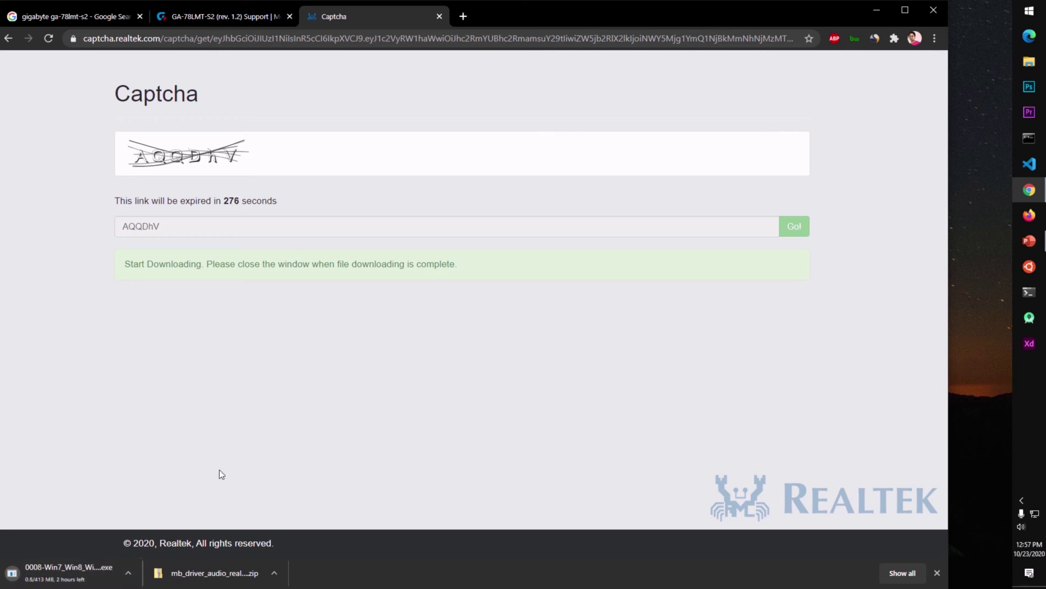
pyautogui.click(272, 575)
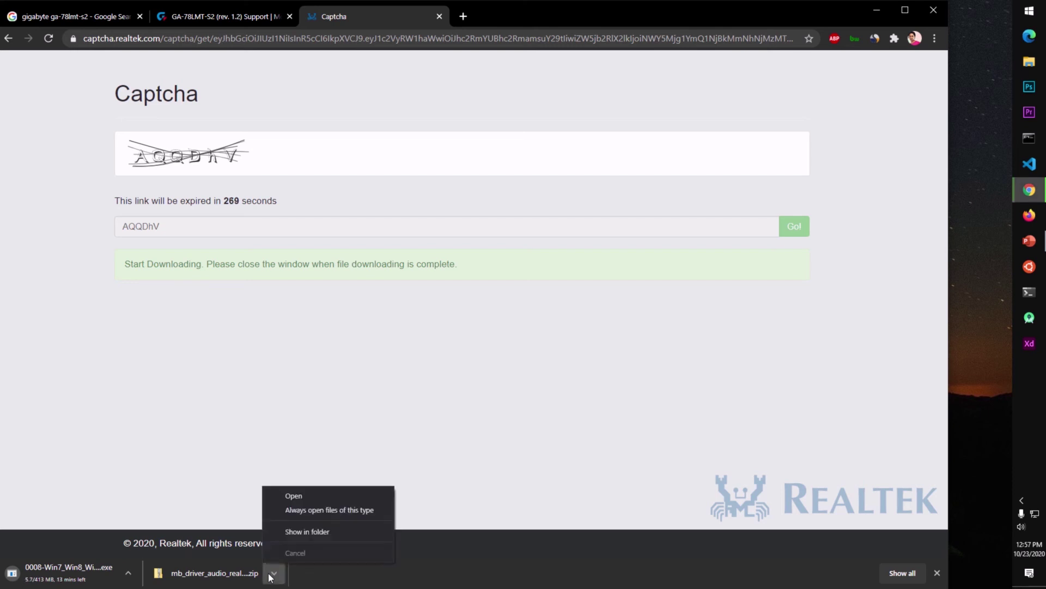
# Locate mb_driver_audio_realtek_w10.zip in Downloads and bring up its 7-Zip extract options
pyautogui.click(292, 532)
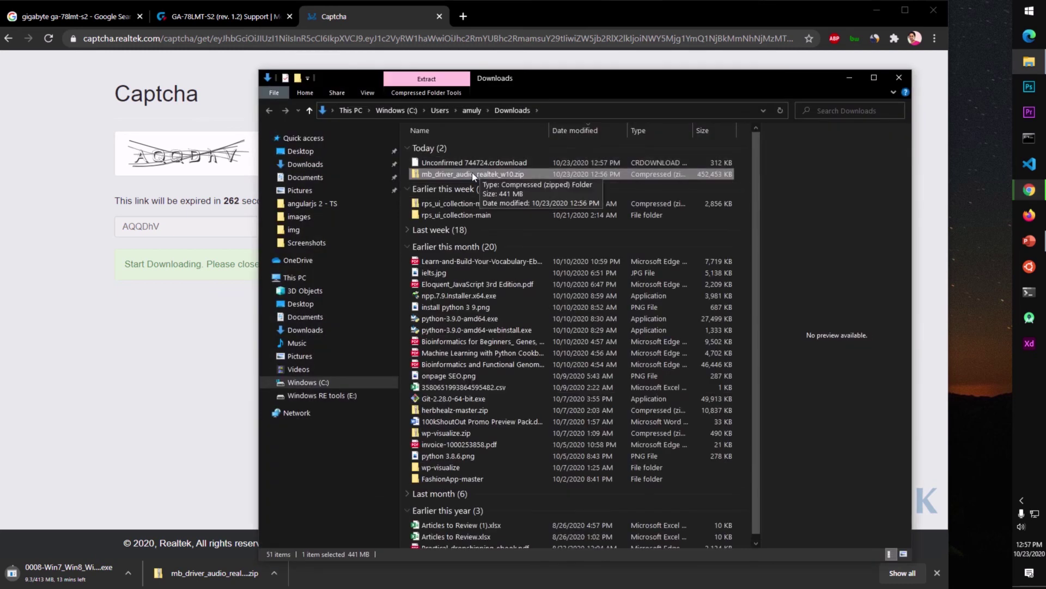
pyautogui.click(404, 249)
pyautogui.click(406, 246)
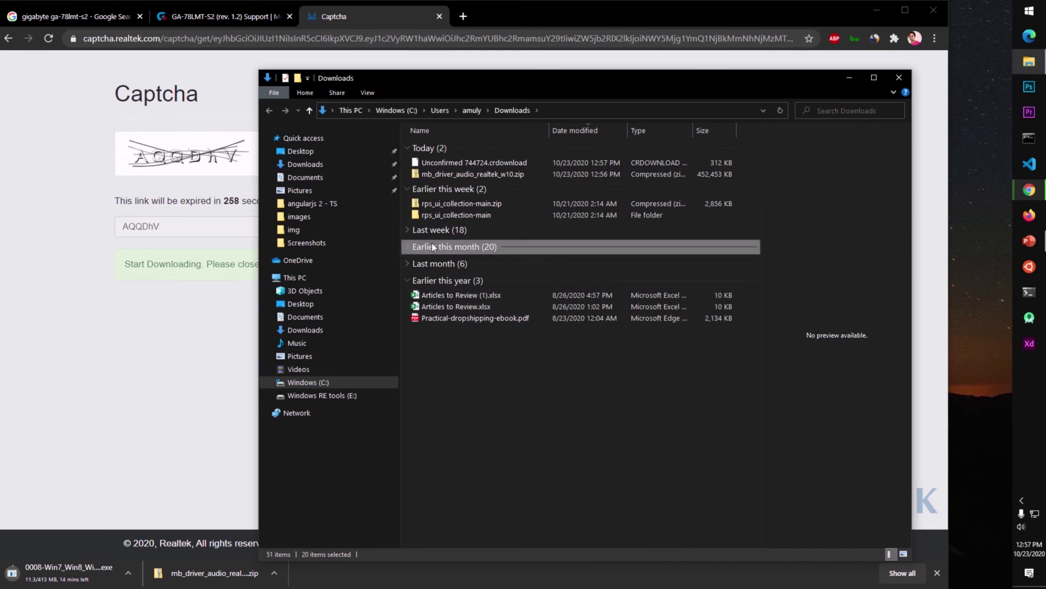
pyautogui.click(506, 178)
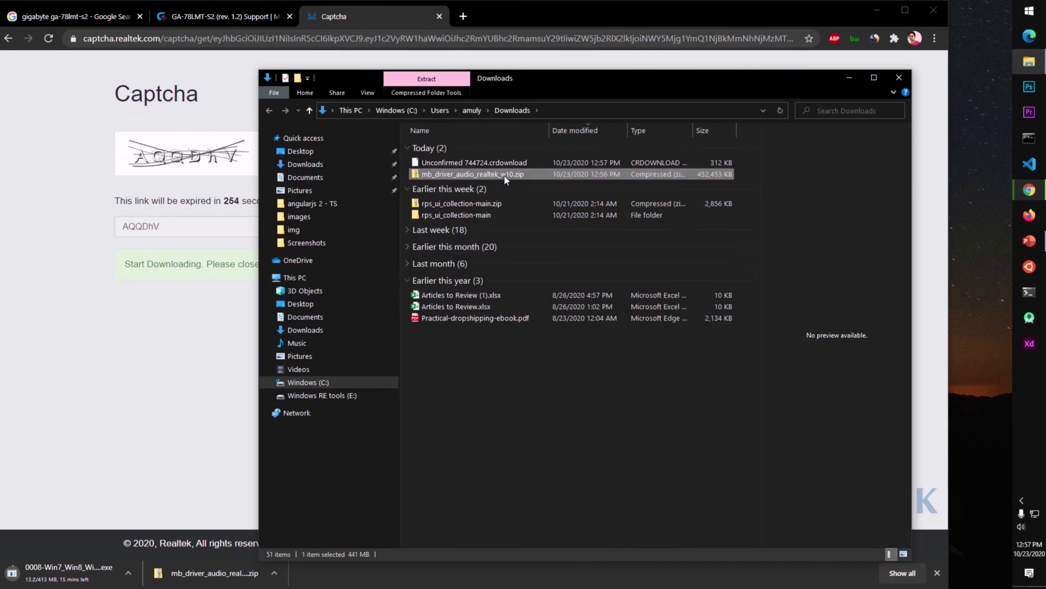
pyautogui.rightClick(505, 180)
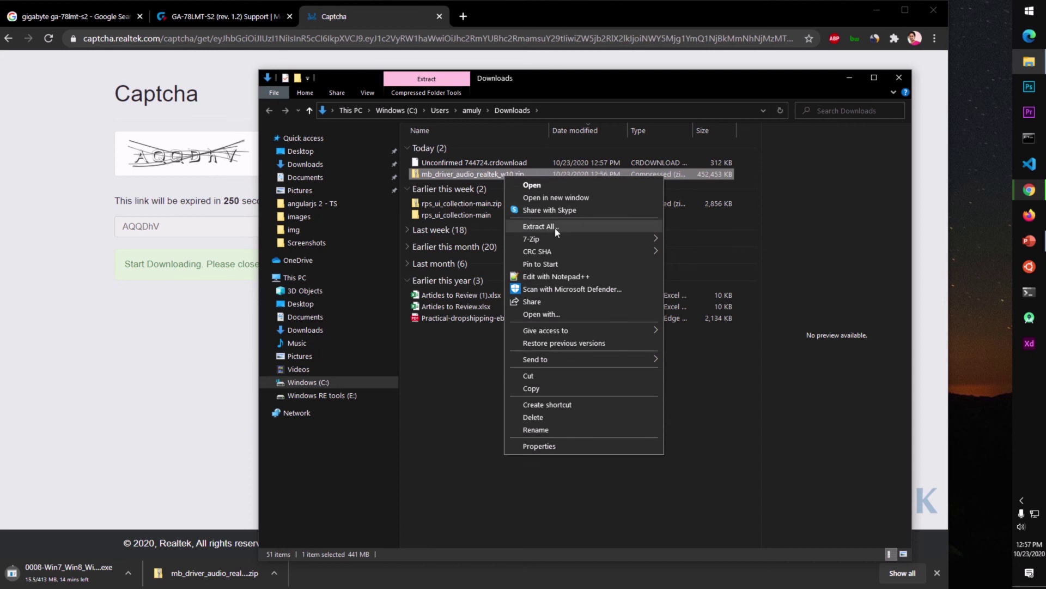
pyautogui.moveTo(546, 241)
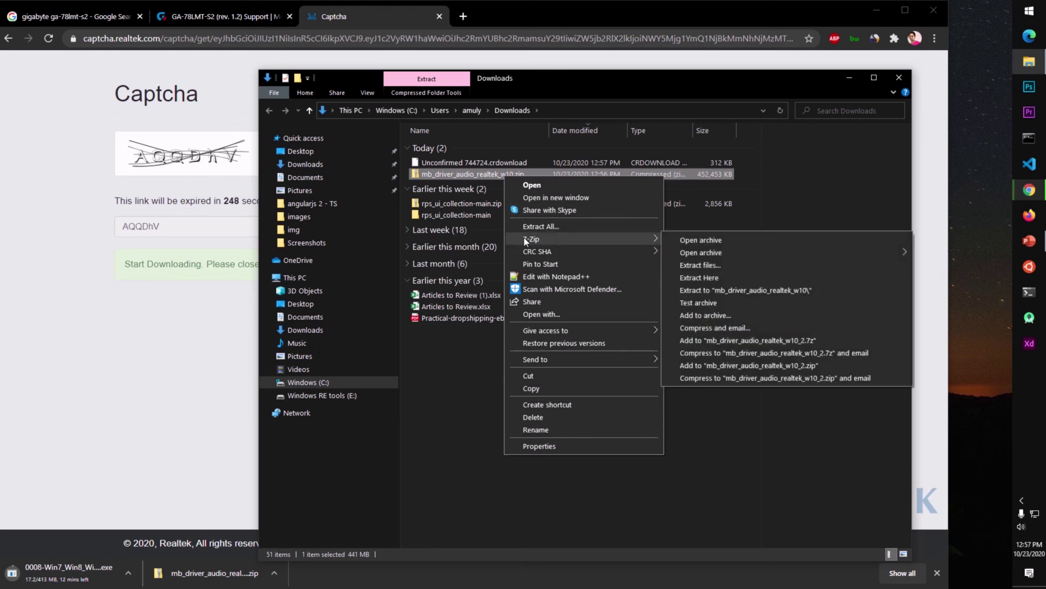
# Extract the zip into mb_driver_audio_realtek_w10 and open its Realtek_audio subfolder
pyautogui.click(706, 293)
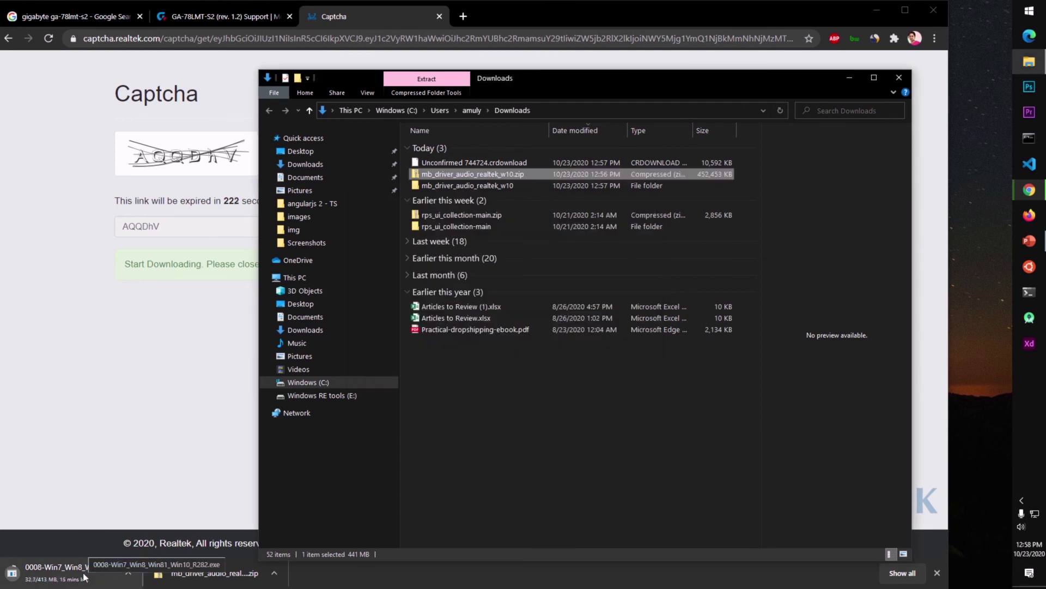
pyautogui.doubleClick(423, 187)
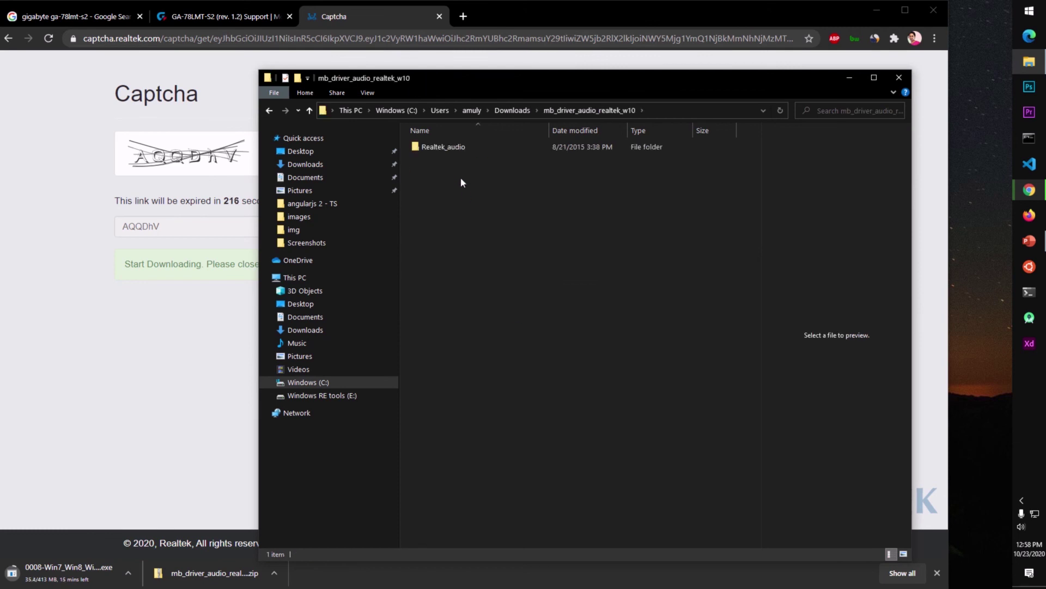
pyautogui.doubleClick(448, 152)
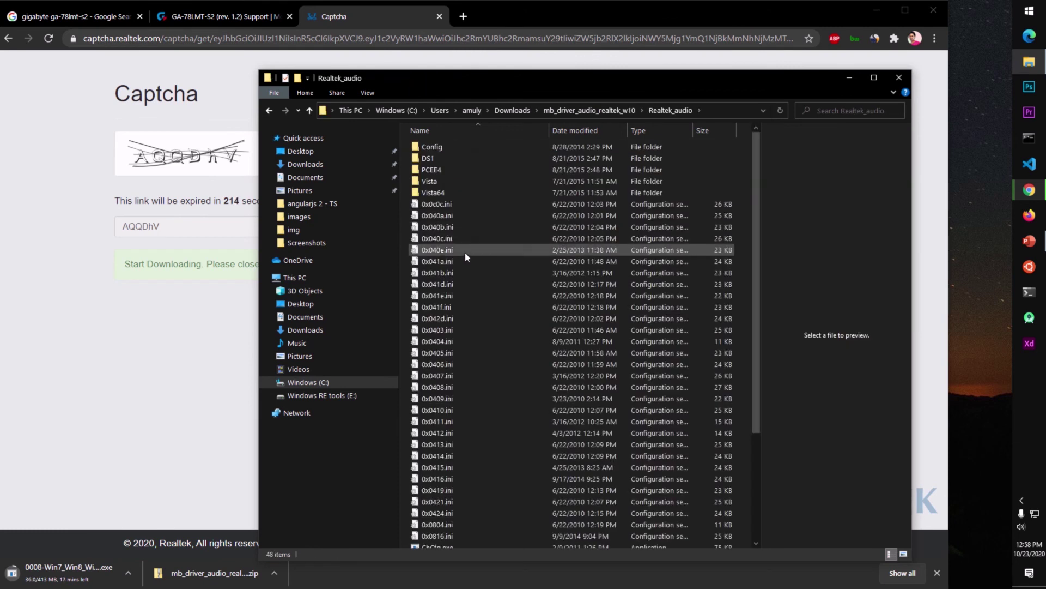
pyautogui.scroll(-5, 477, 443)
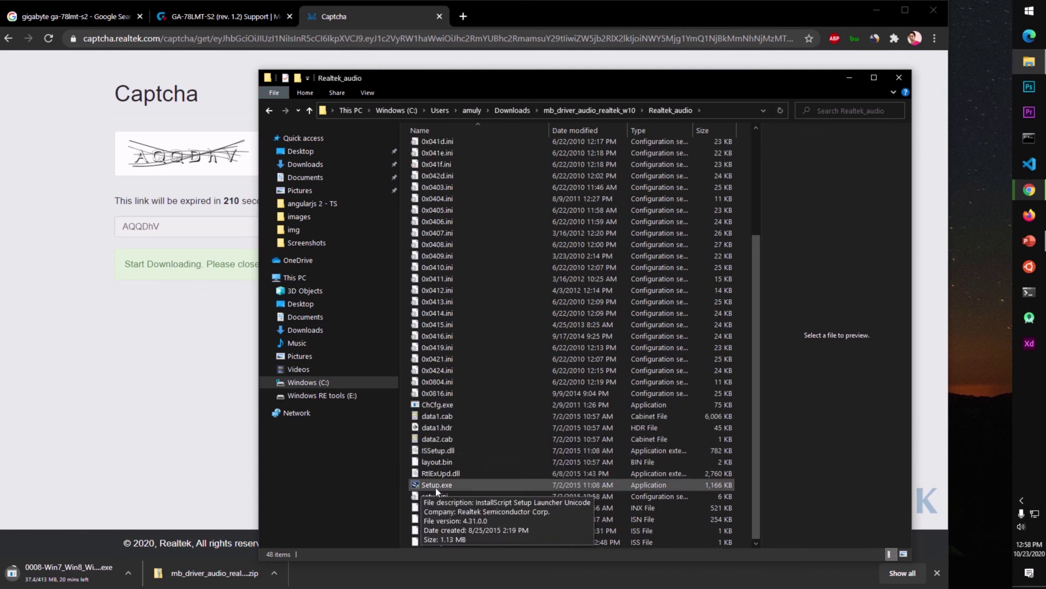
# Return to Downloads and reopen mb_driver_audio_realtek_w10\Realtek_audio to reach Setup.exe
pyautogui.click(515, 110)
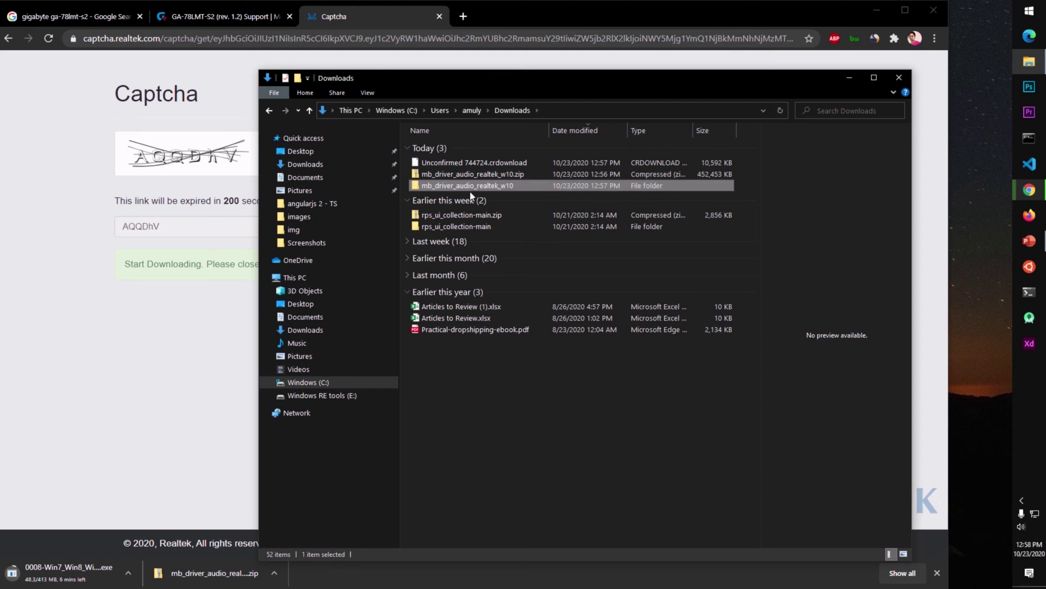
pyautogui.doubleClick(507, 186)
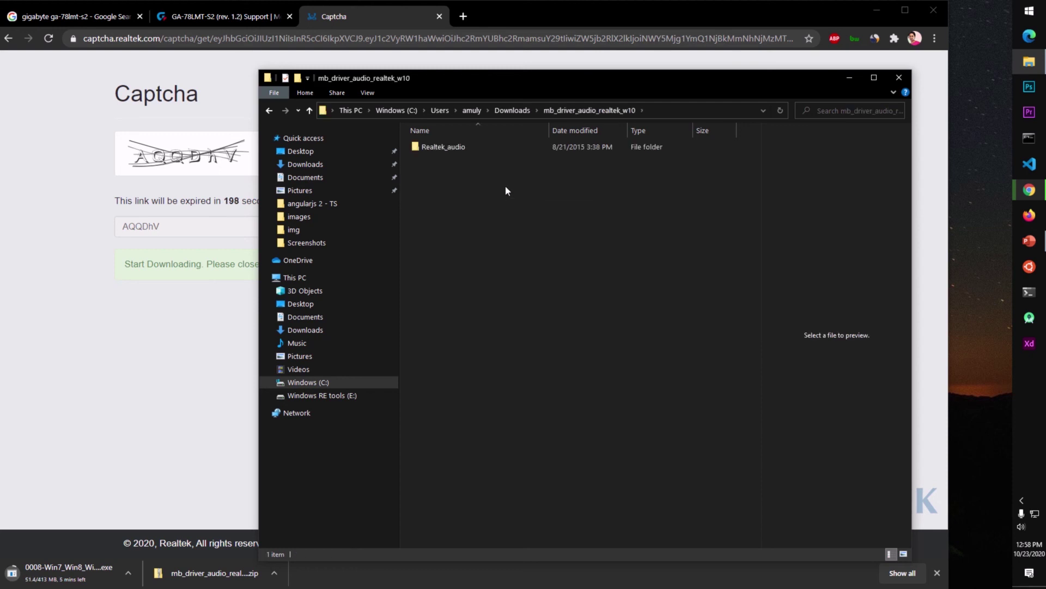
pyautogui.doubleClick(452, 147)
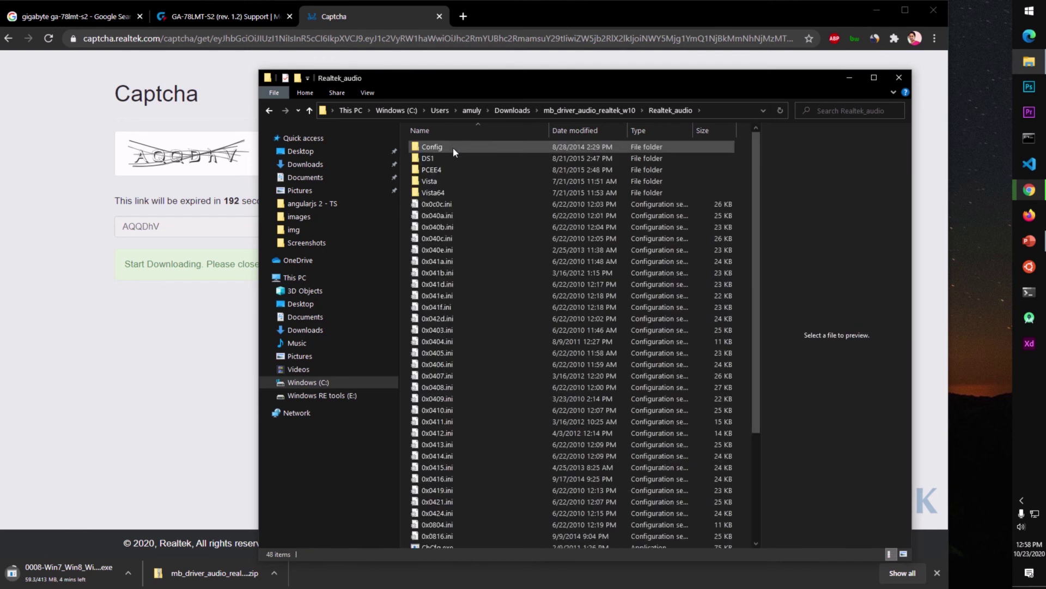
pyautogui.scroll(-4, 479, 368)
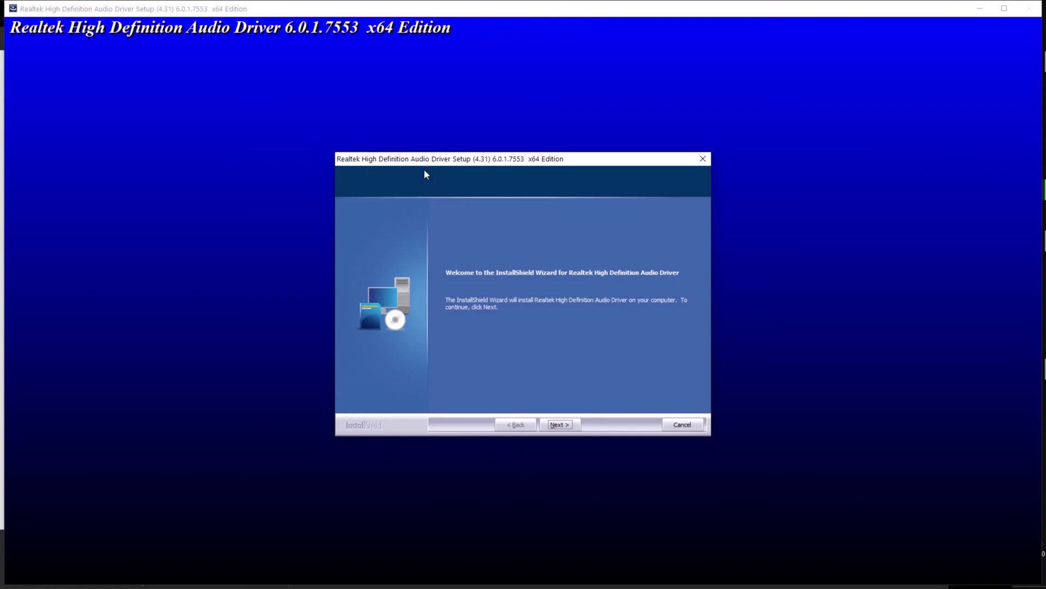
# Advance past the Realtek HD Audio Driver installer's welcome page so installation runs
pyautogui.click(558, 428)
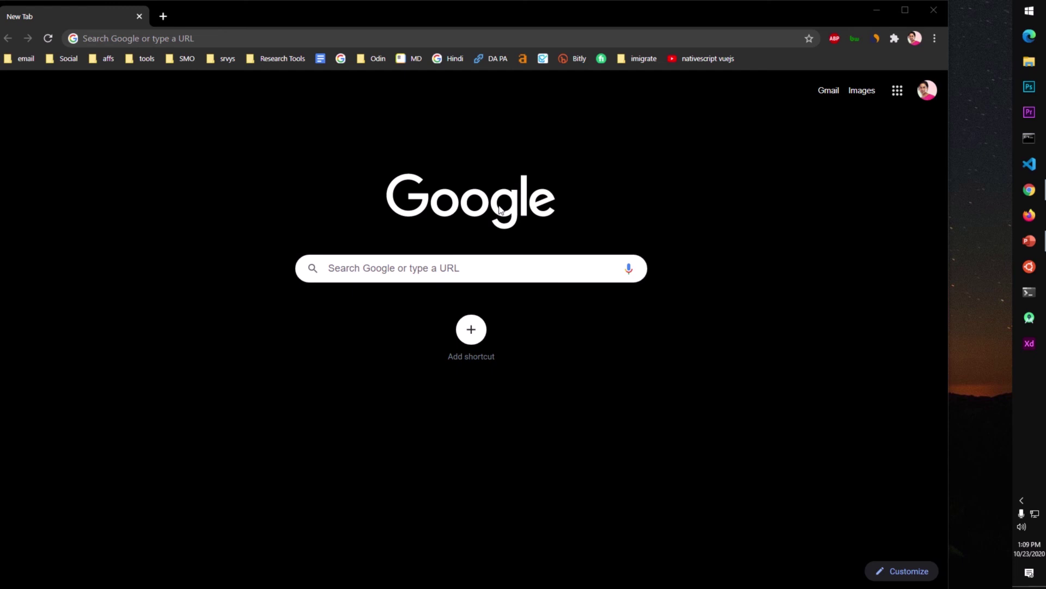
# Show Chrome's Downloads page and a new blank tab, then reveal the hidden tray icons
pyautogui.click(719, 157)
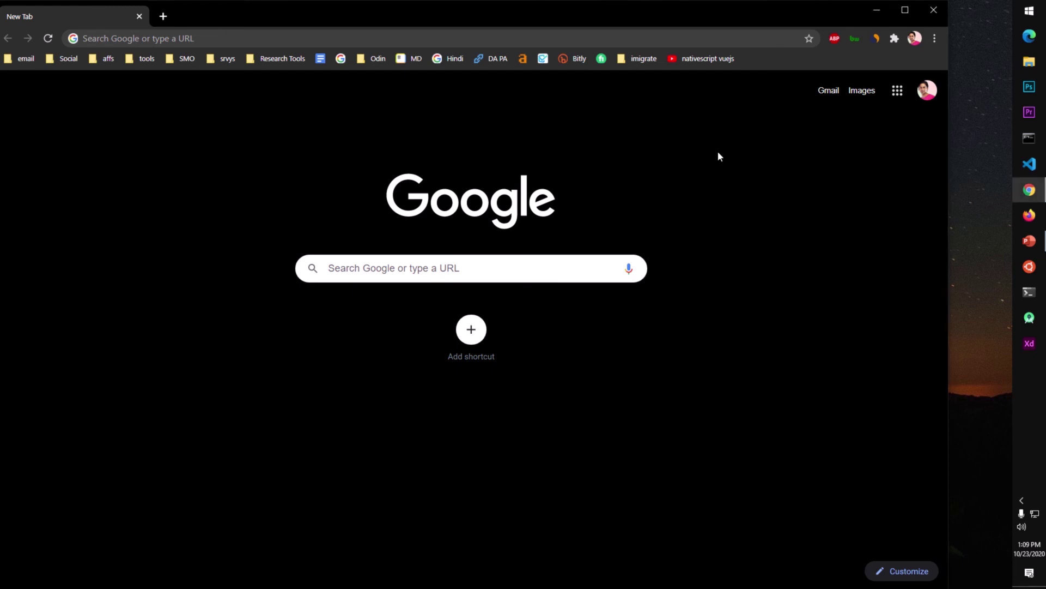
pyautogui.hotkey('ctrl', 'j')
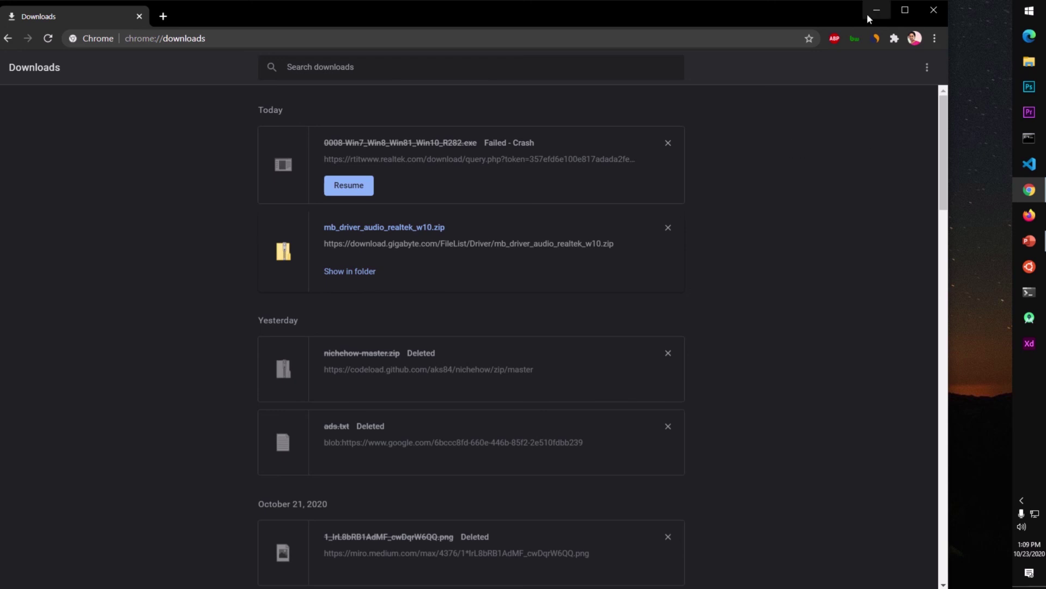
pyautogui.click(163, 15)
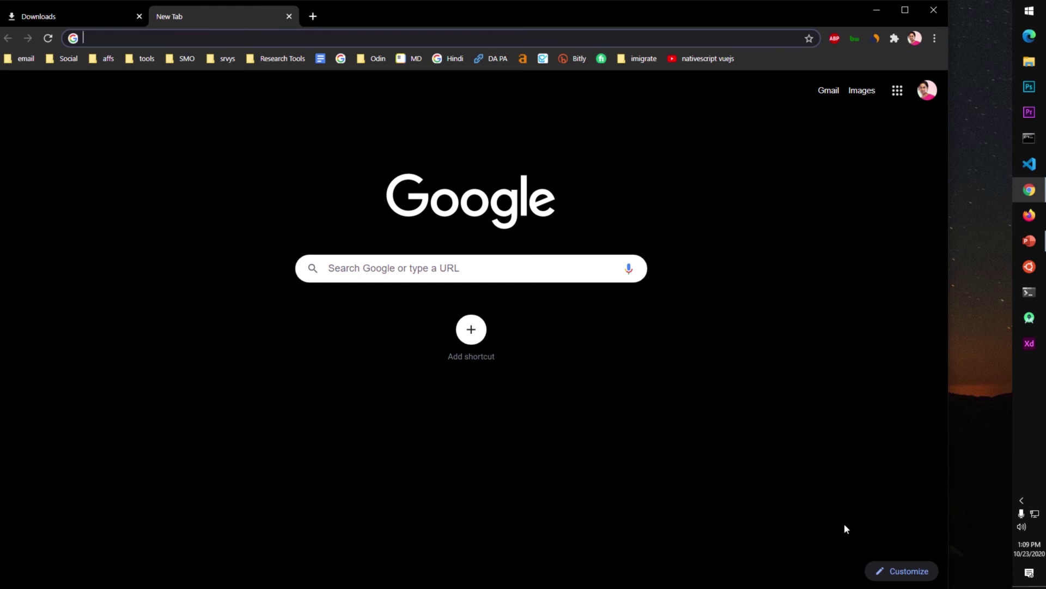
pyautogui.click(1019, 501)
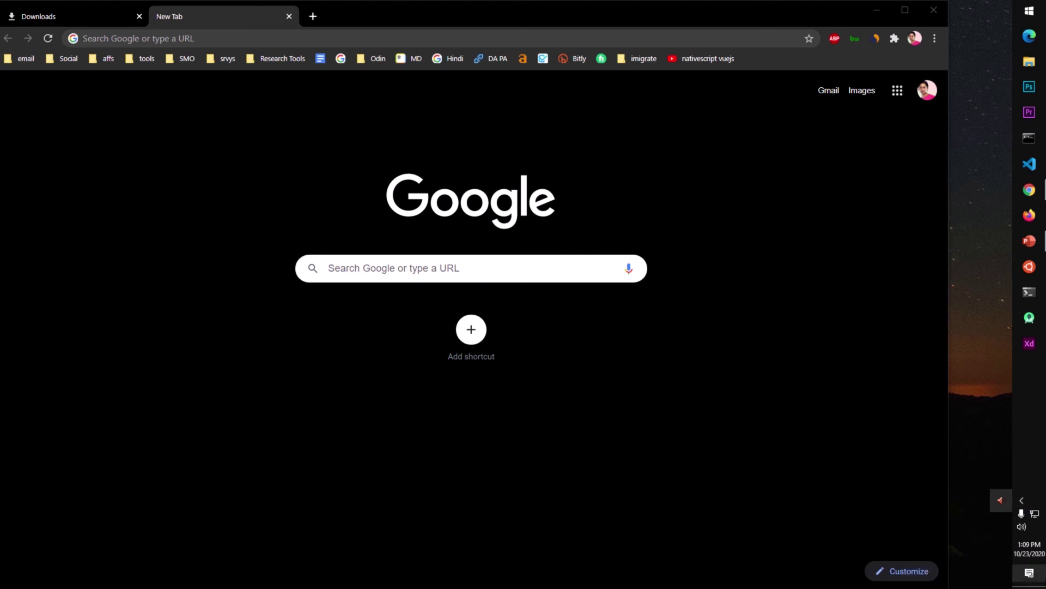
# Launch Realtek HD Audio Manager from the tray and move its window right
pyautogui.click(1038, 449)
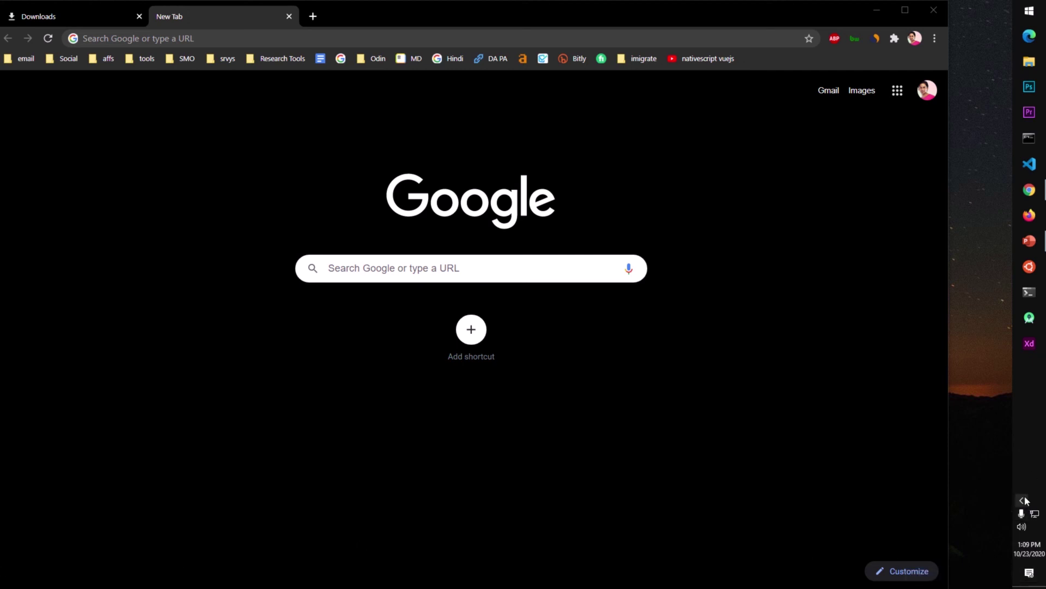
pyautogui.click(1024, 501)
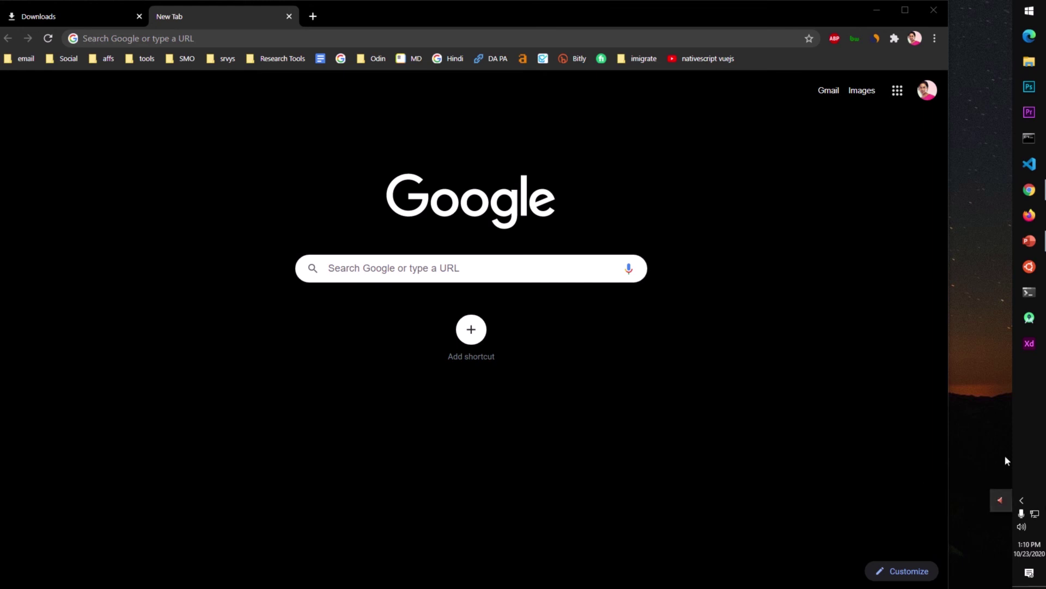
pyautogui.doubleClick(1001, 500)
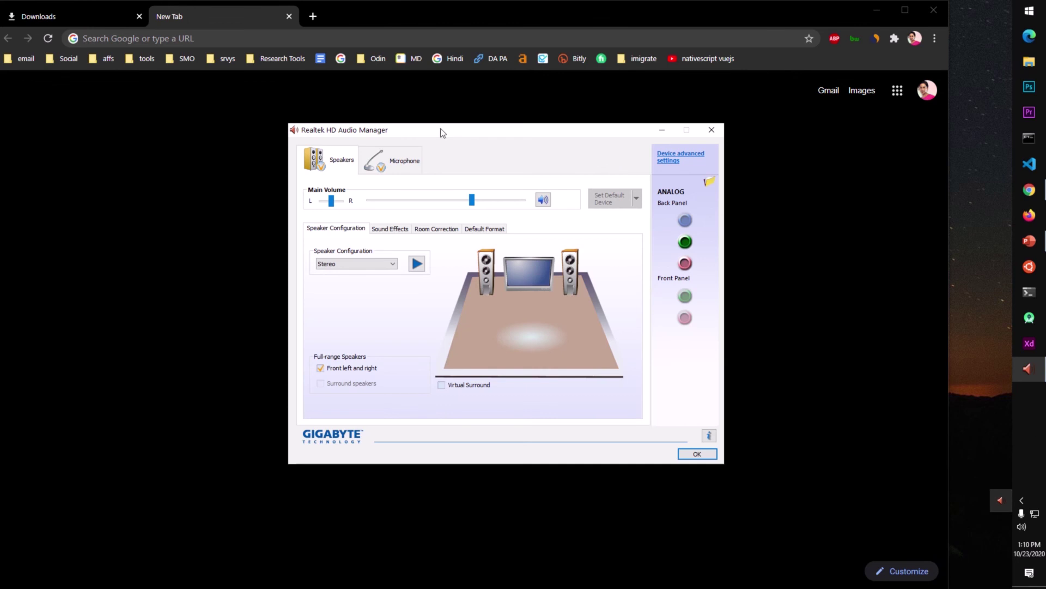
pyautogui.moveTo(444, 132); pyautogui.dragTo(530, 144)
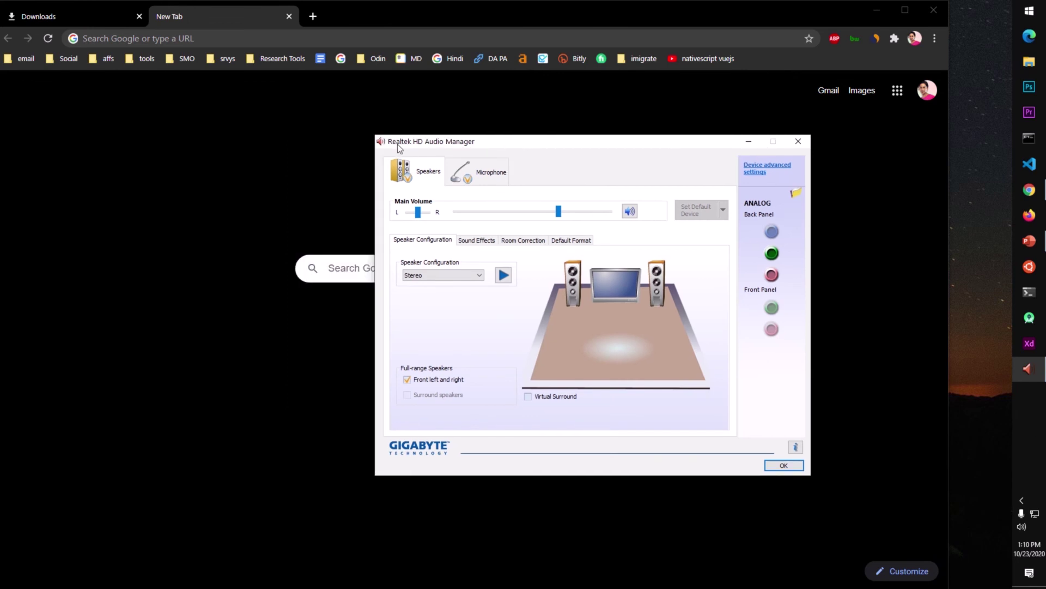
# Leave the sound environment at None and keep the speaker configuration on Stereo
pyautogui.click(475, 243)
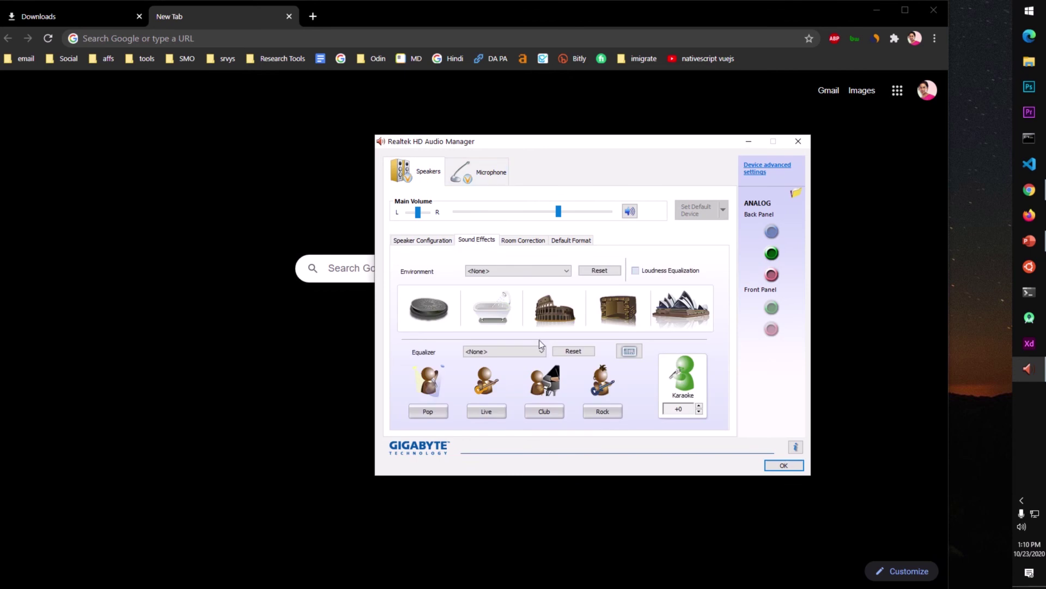
pyautogui.click(493, 271)
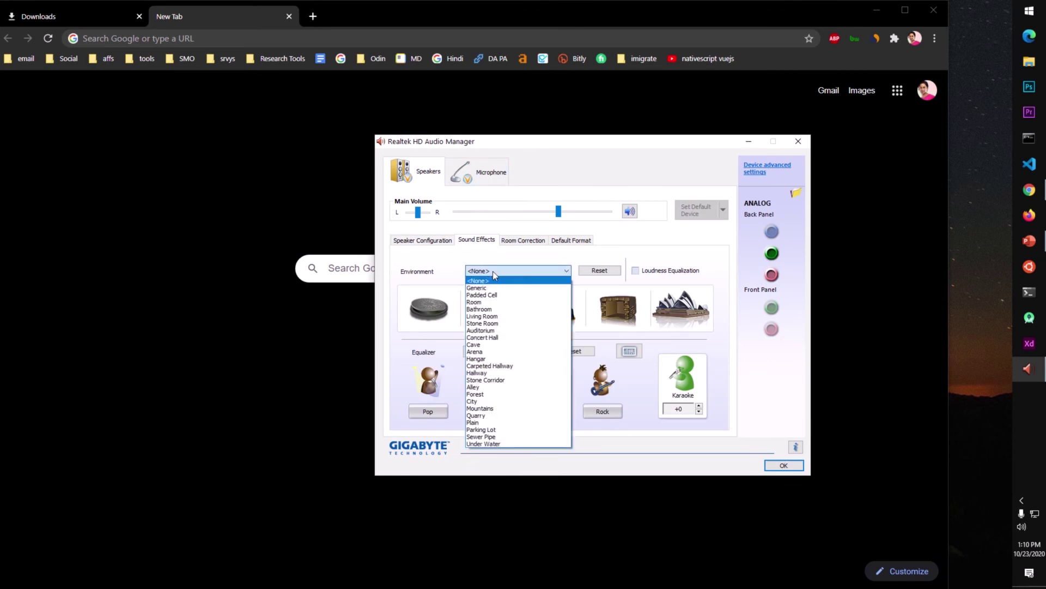
pyautogui.click(436, 256)
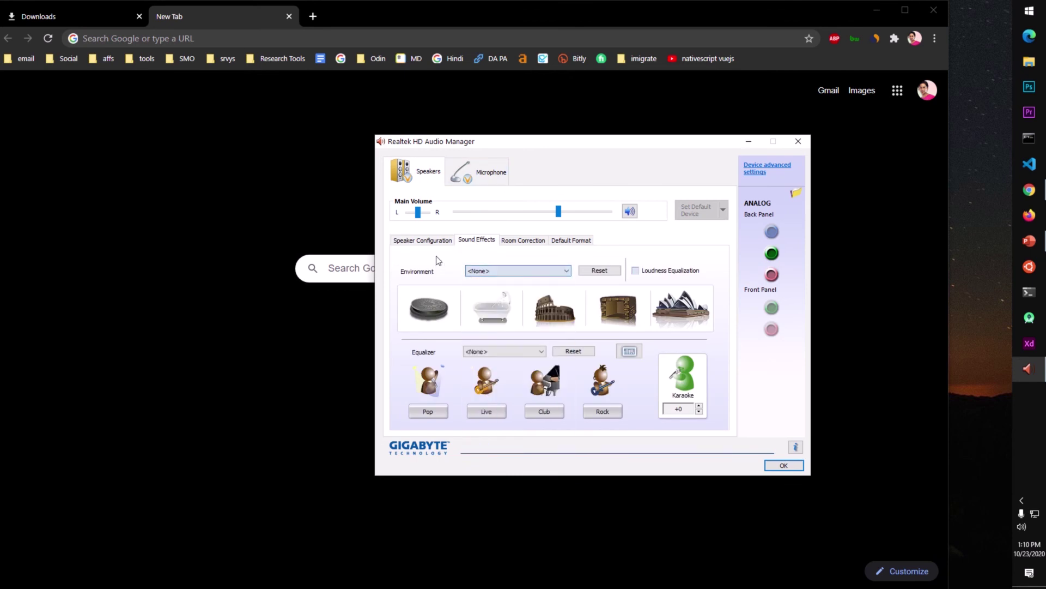
pyautogui.click(423, 240)
pyautogui.click(460, 274)
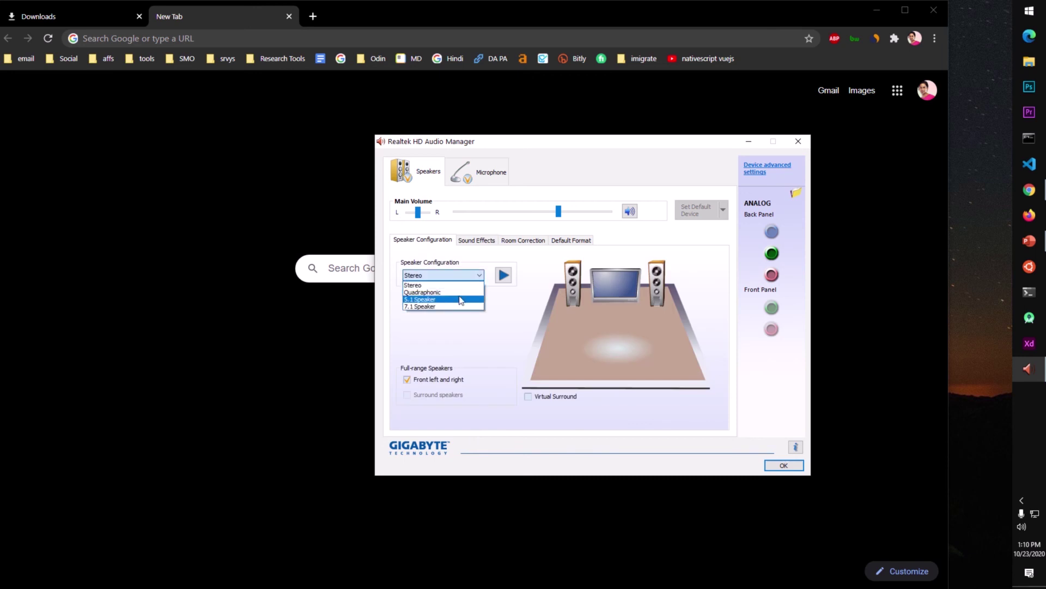
pyautogui.click(459, 333)
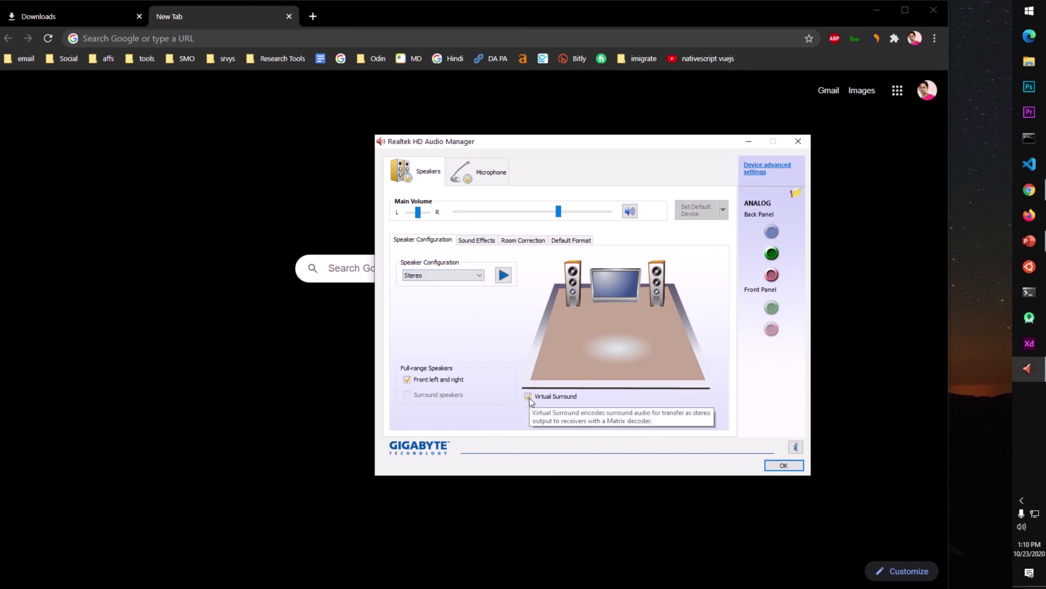
# Review the speakers' Sound Effects, Room Correction and Default Format (24 Bits, 192000 Hz) tabs
pyautogui.click(473, 242)
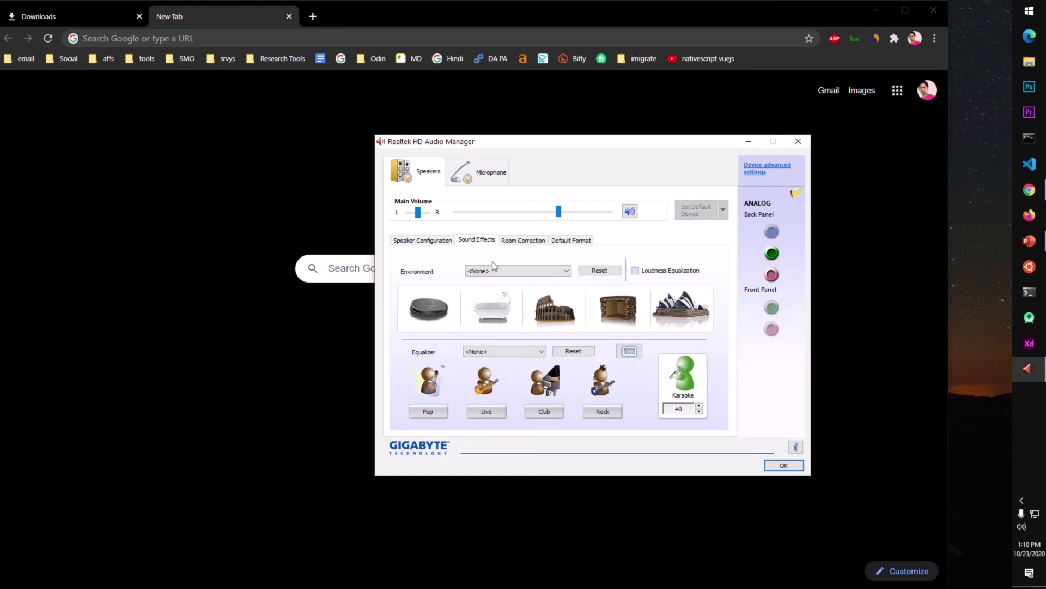
pyautogui.click(543, 241)
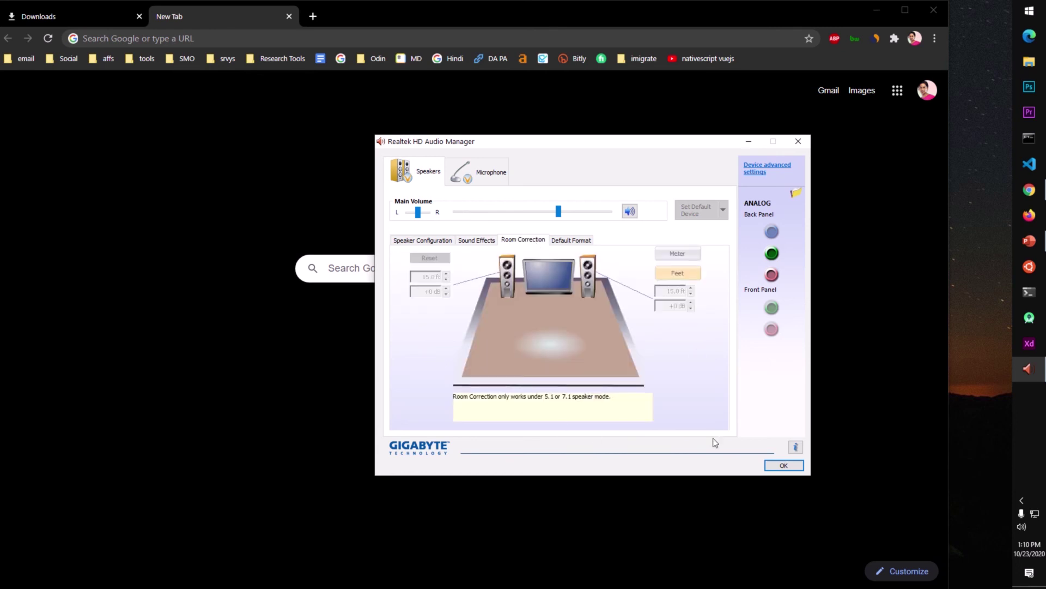
pyautogui.click(563, 242)
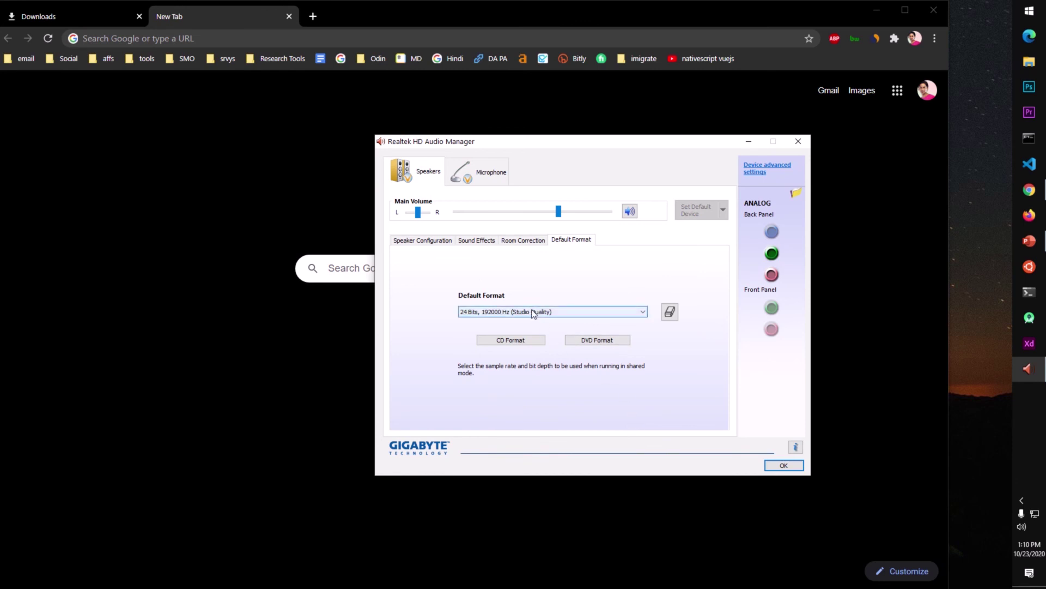
pyautogui.click(417, 241)
pyautogui.click(473, 243)
pyautogui.click(505, 243)
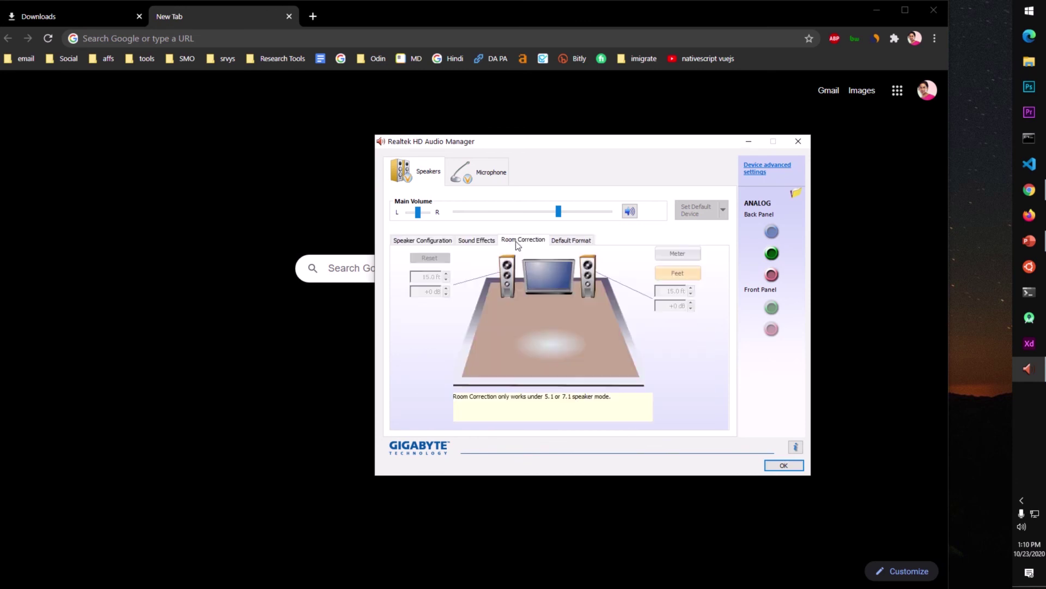
pyautogui.click(439, 241)
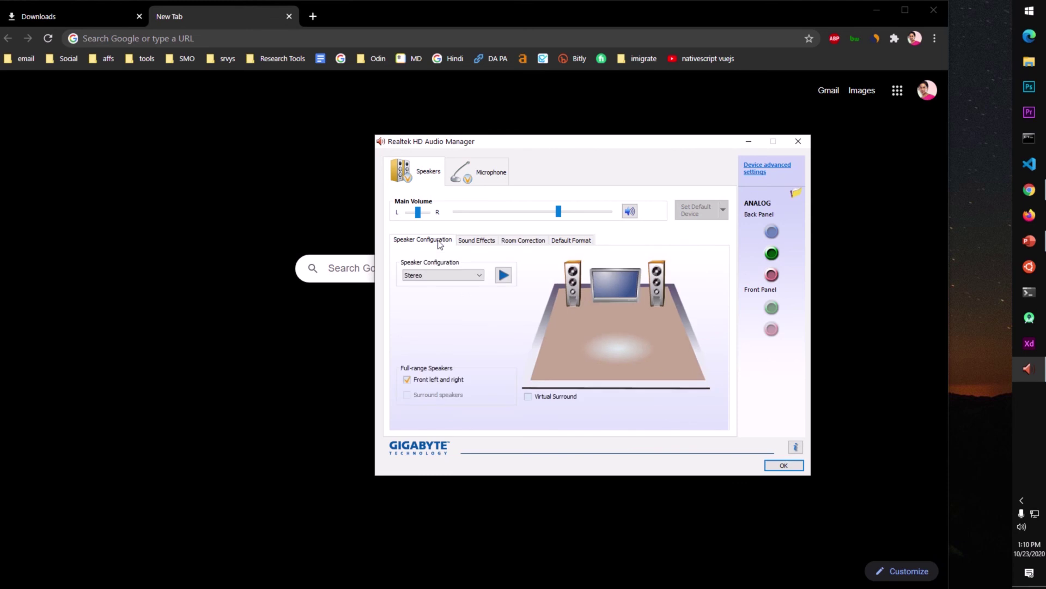
# Toggle microphone Noise Suppression, Acoustic Echo Cancellation and Beam Forming on, then back off
pyautogui.click(481, 174)
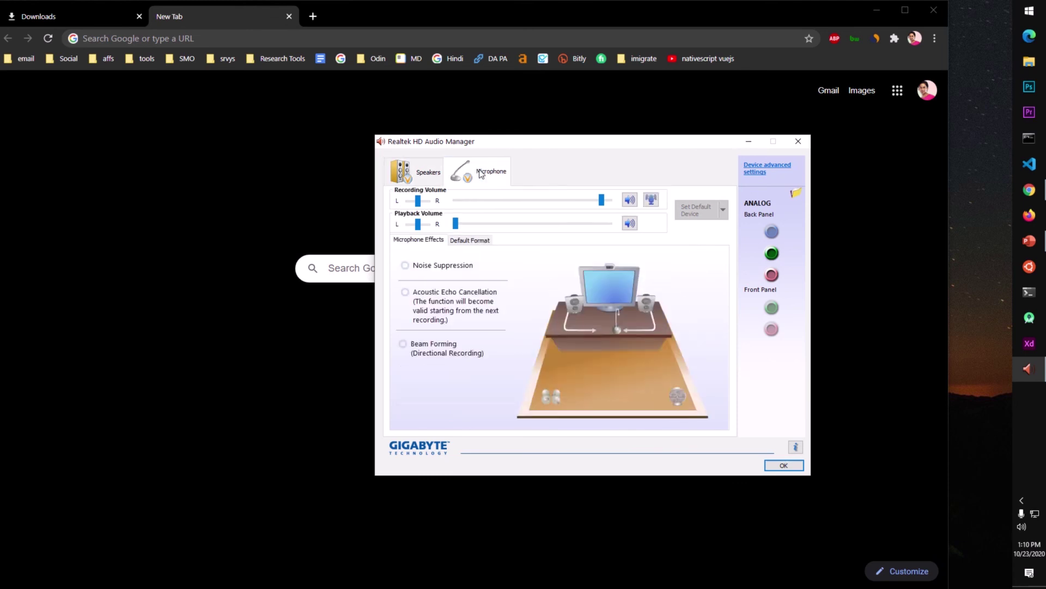
pyautogui.click(405, 266)
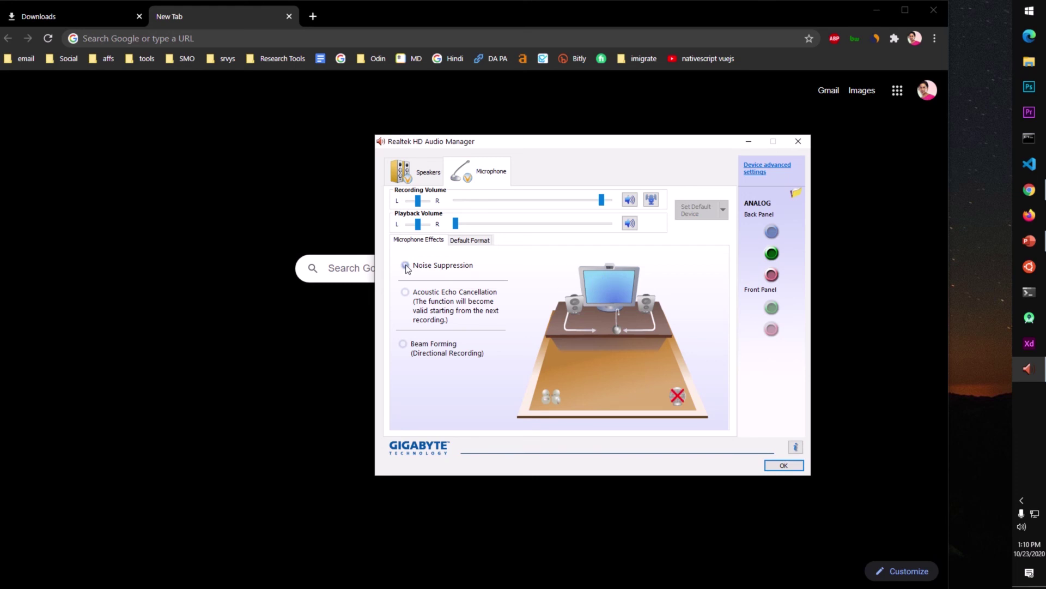
pyautogui.click(405, 292)
pyautogui.click(404, 345)
pyautogui.click(404, 345)
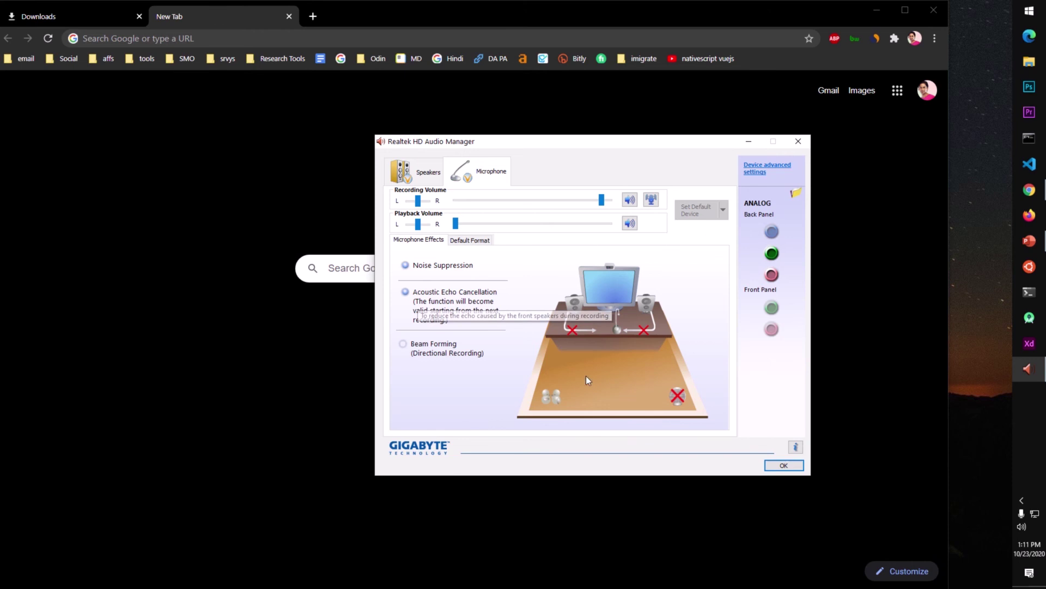
pyautogui.click(405, 292)
pyautogui.click(406, 264)
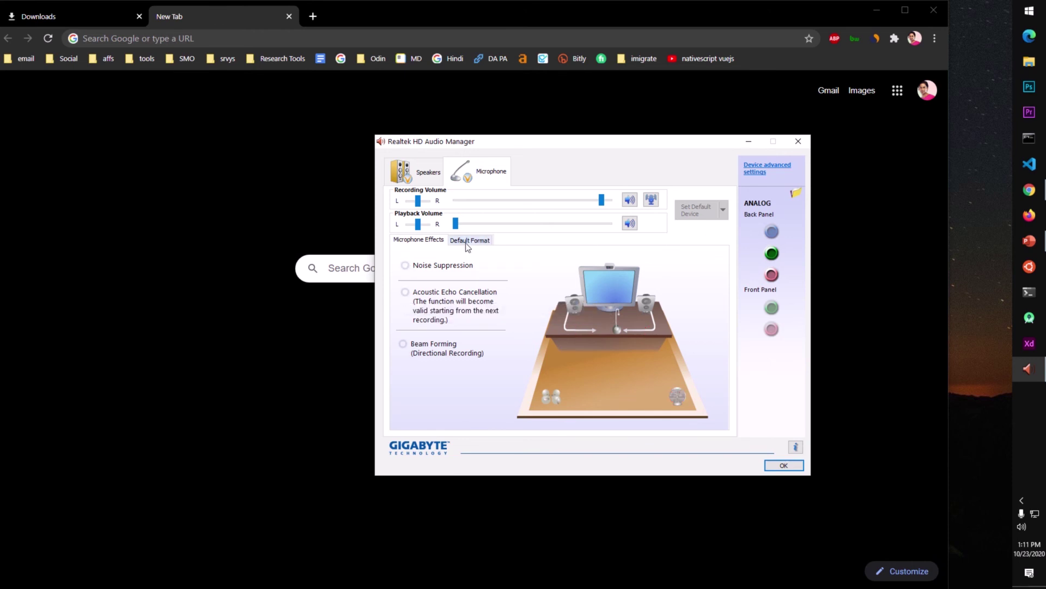
# Check the microphone's Default Format, return to the Speakers page and move the window left
pyautogui.click(466, 244)
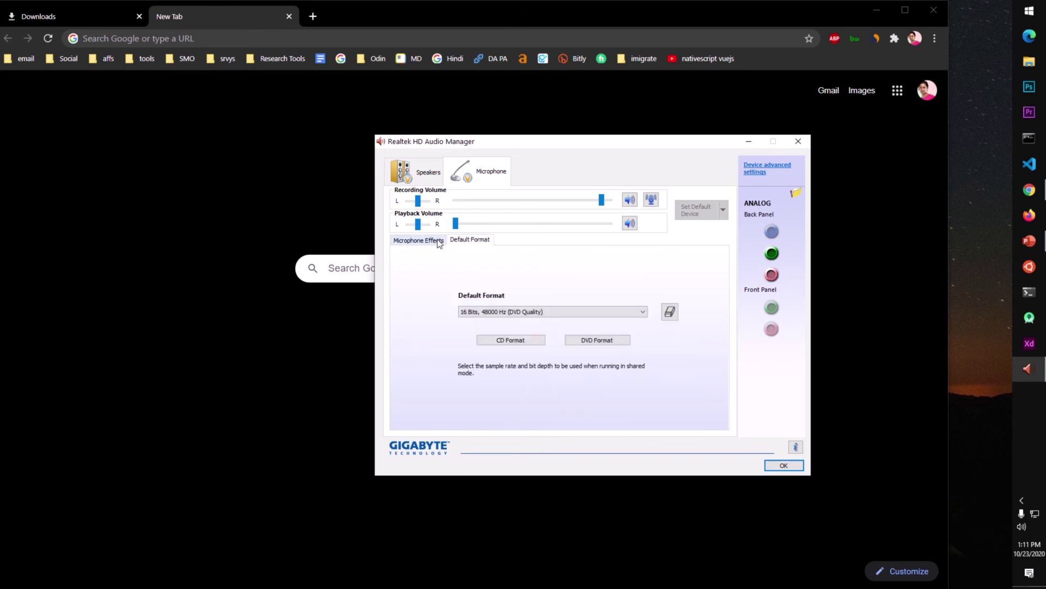
pyautogui.click(438, 240)
pyautogui.click(477, 243)
pyautogui.click(420, 240)
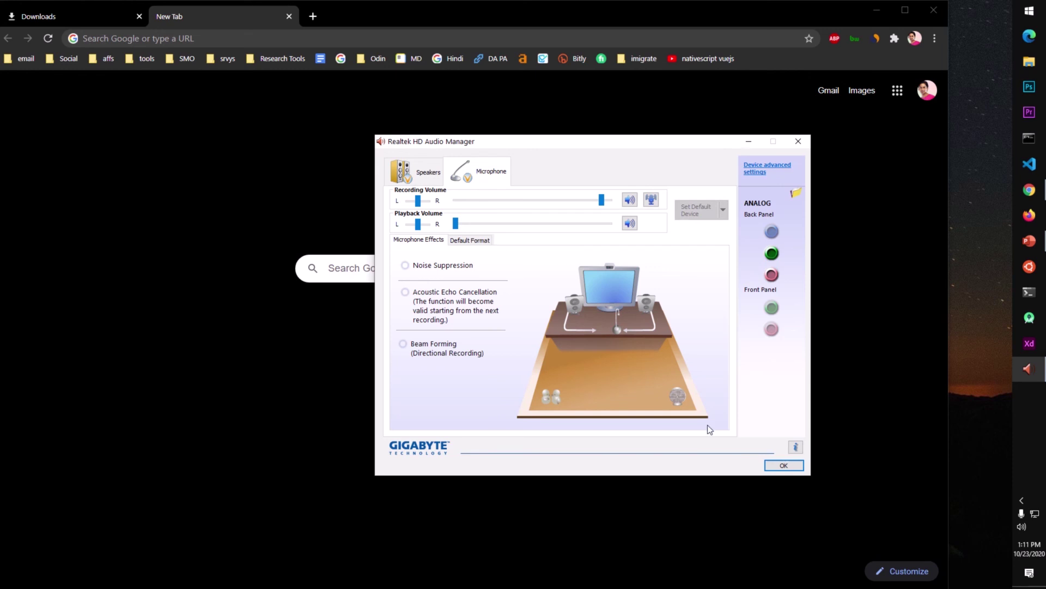
pyautogui.click(422, 182)
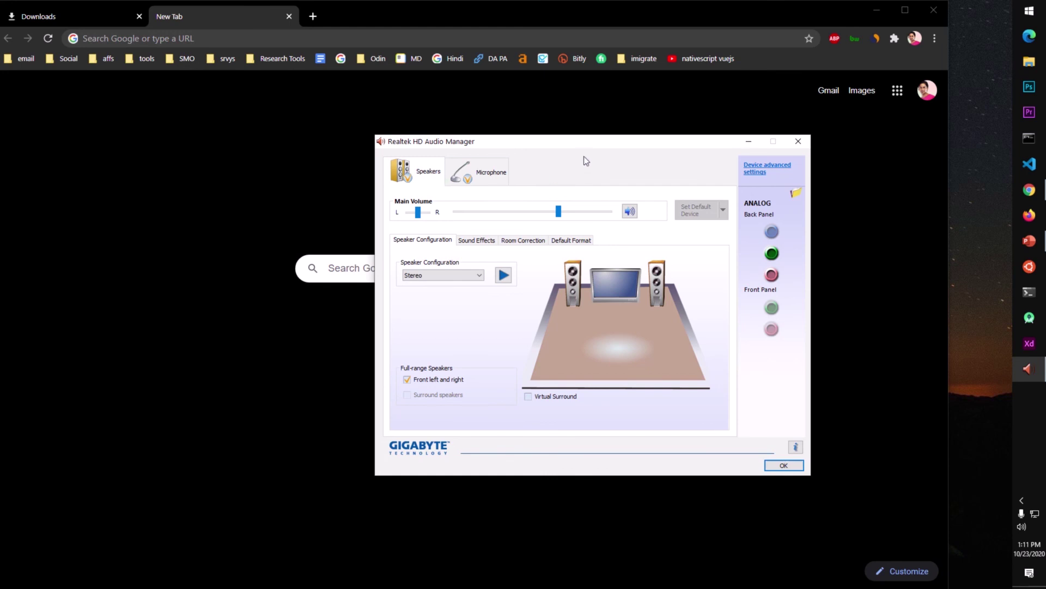
pyautogui.moveTo(589, 142); pyautogui.dragTo(499, 141)
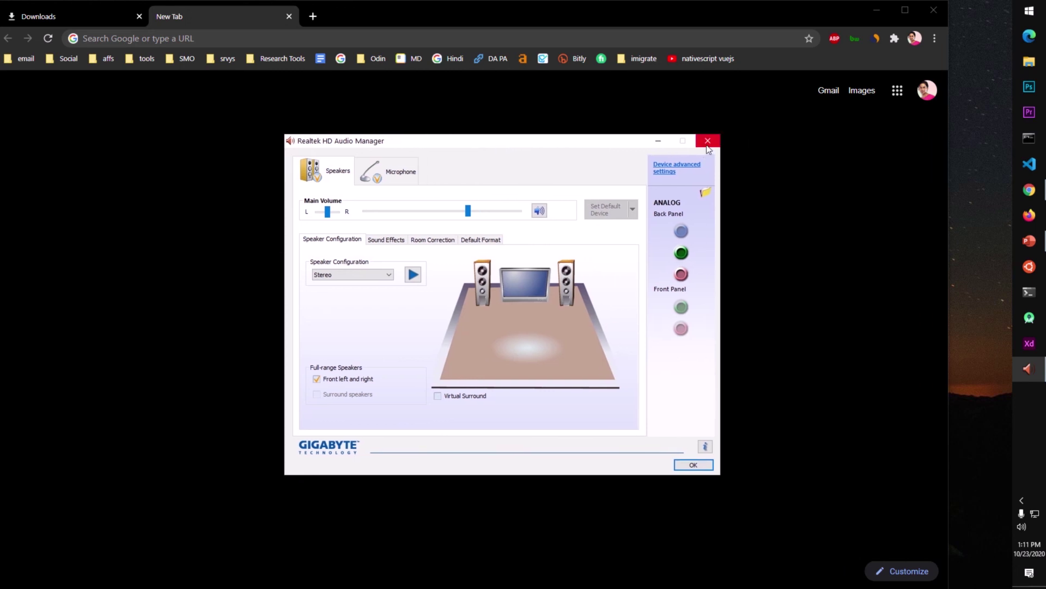